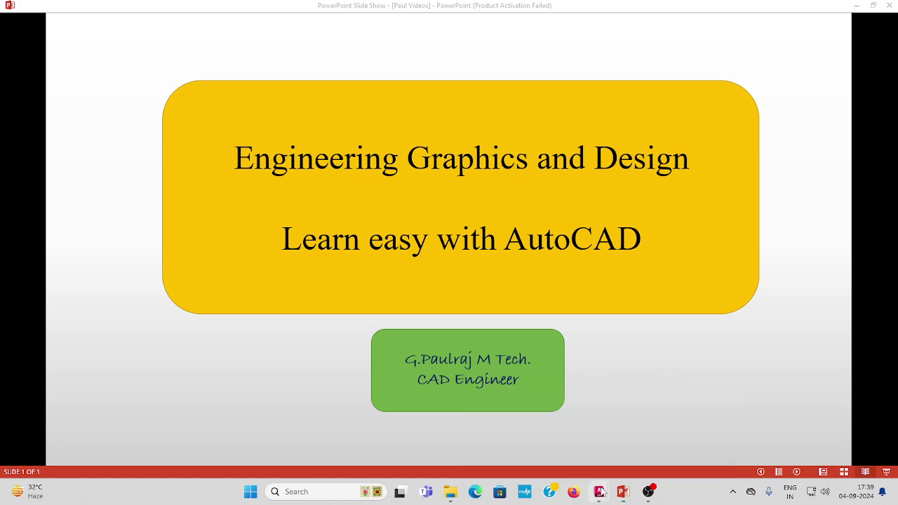
# Switch from the PowerPoint title slide to the empty Drawing1 canvas in AutoCAD 2023
pyautogui.moveTo(599, 491)
pyautogui.click(698, 431)
pyautogui.scroll(-3, 607, 245)
pyautogui.moveTo(527, 237)
pyautogui.mouseDown(button='middle')
pyautogui.moveTo(108, 252)
pyautogui.moveTo(276, 269)
pyautogui.mouseUp(button='middle')
pyautogui.scroll(2, 291, 236)
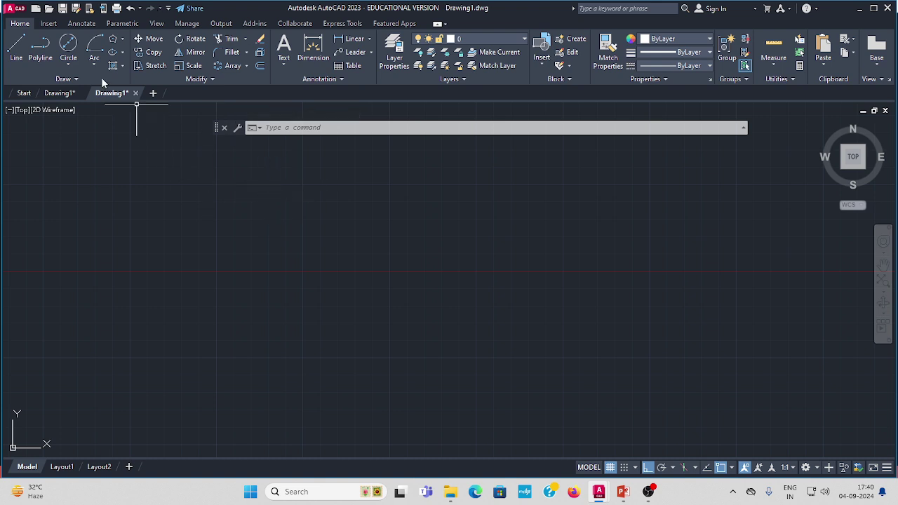
# Draw a Center, Diameter circle with diameter 60
pyautogui.click(68, 64)
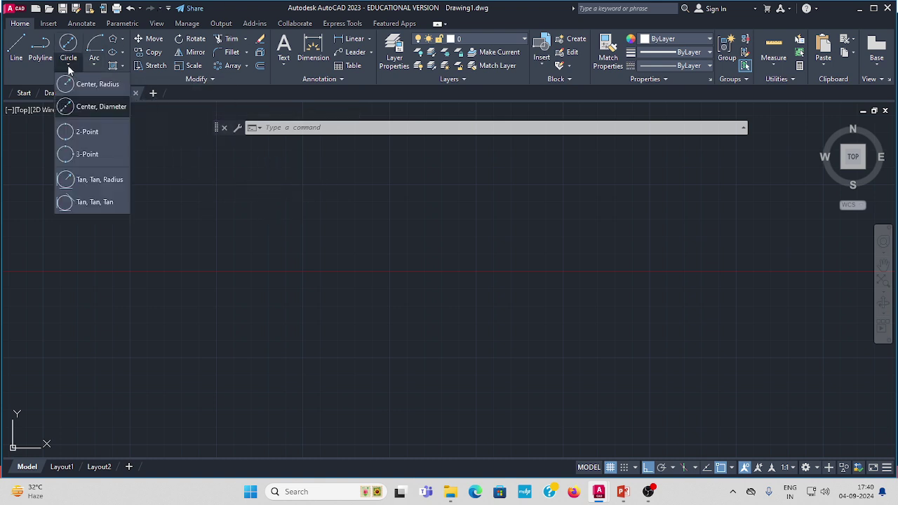
pyautogui.click(87, 111)
pyautogui.click(318, 303)
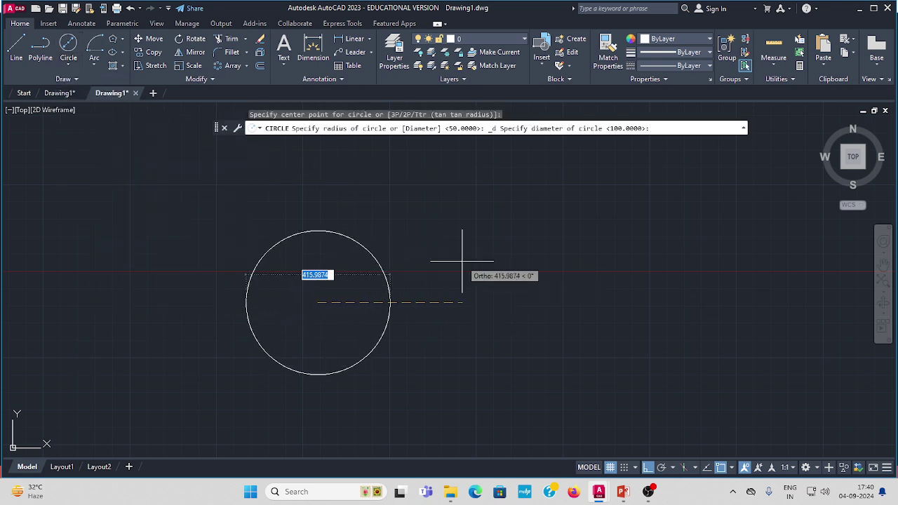
pyautogui.write('6')
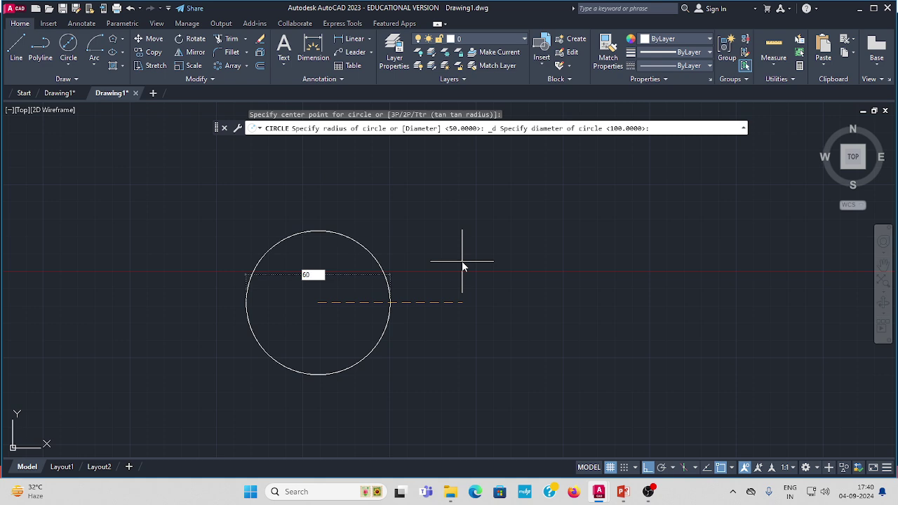
pyautogui.write('0')
pyautogui.press('Return')
pyautogui.scroll(5, 330, 311)
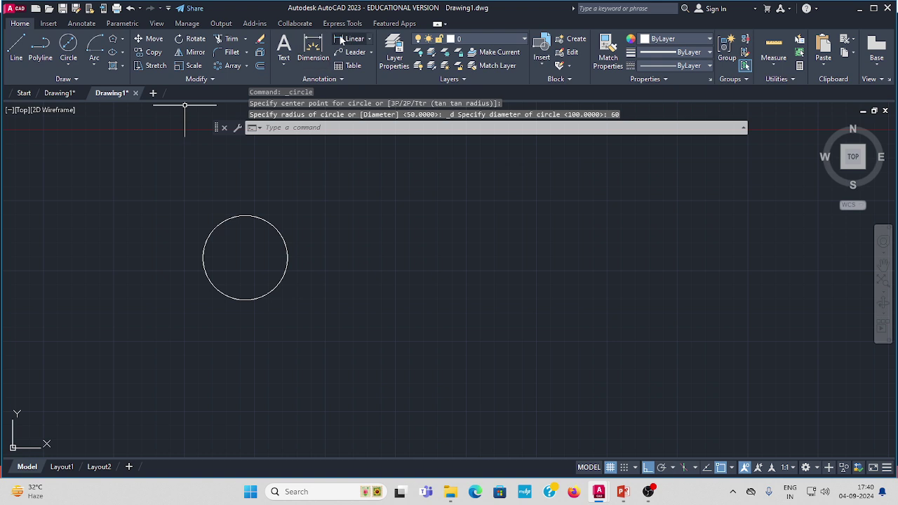
# Add a Ø60 diameter dimension to the circle, then delete it
pyautogui.click(370, 38)
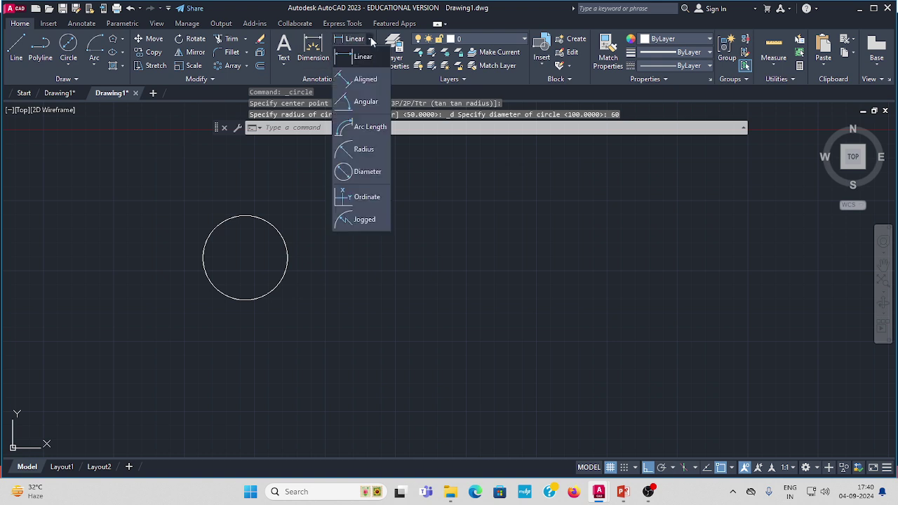
pyautogui.click(359, 173)
pyautogui.click(276, 228)
pyautogui.click(321, 194)
pyautogui.scroll(5, 326, 194)
pyautogui.scroll(-3, 336, 195)
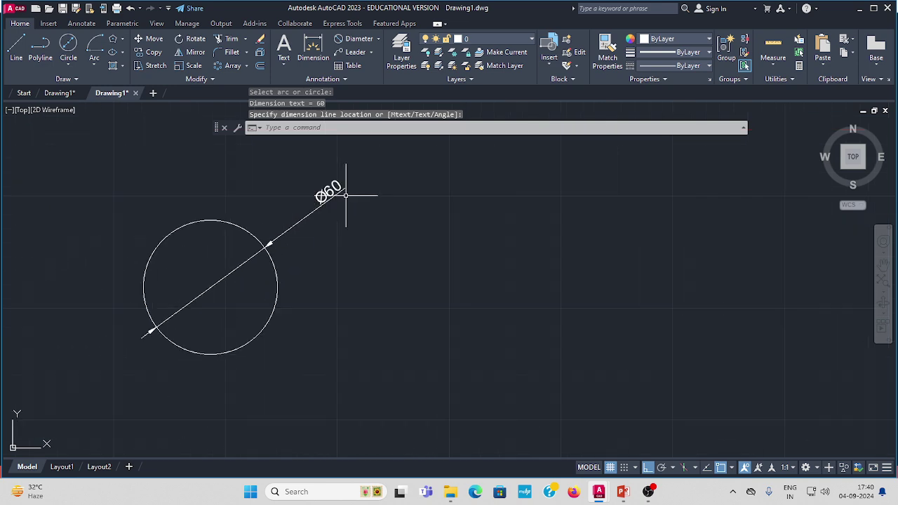
pyautogui.click(329, 198)
pyautogui.press('Delete')
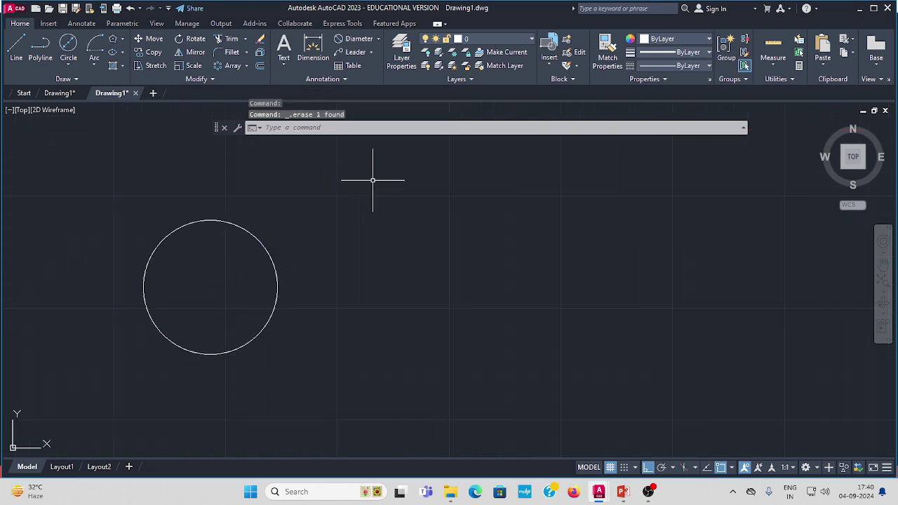
pyautogui.moveTo(253, 233); pyautogui.dragTo(268, 233, button='middle')
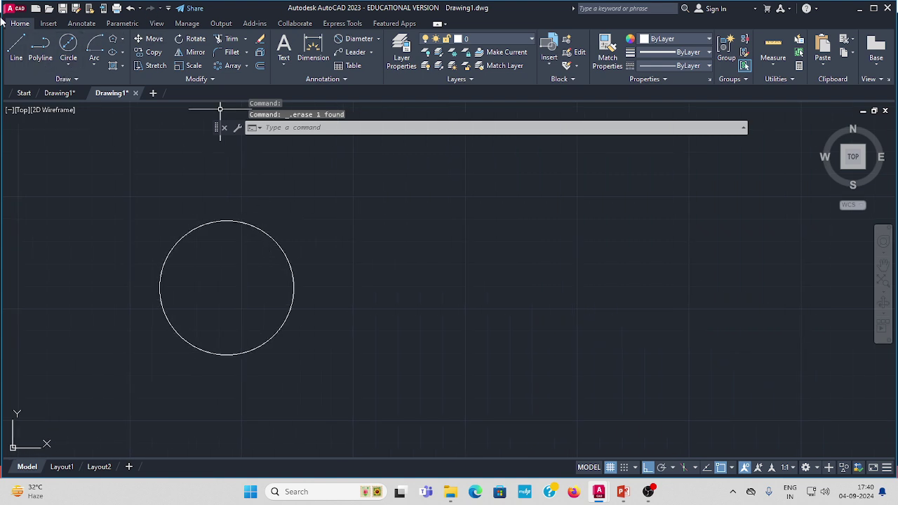
# Draw a vertical diameter line from the circle's top point to its bottom point
pyautogui.click(16, 48)
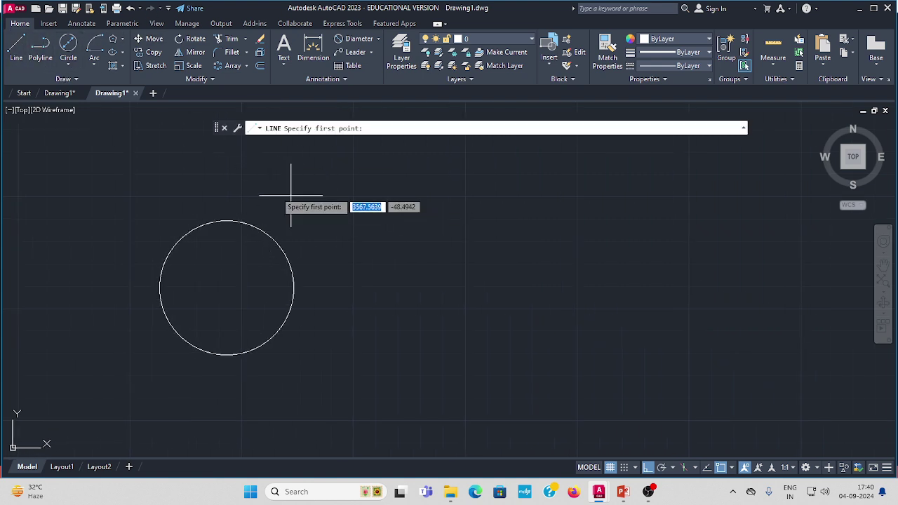
pyautogui.click(226, 222)
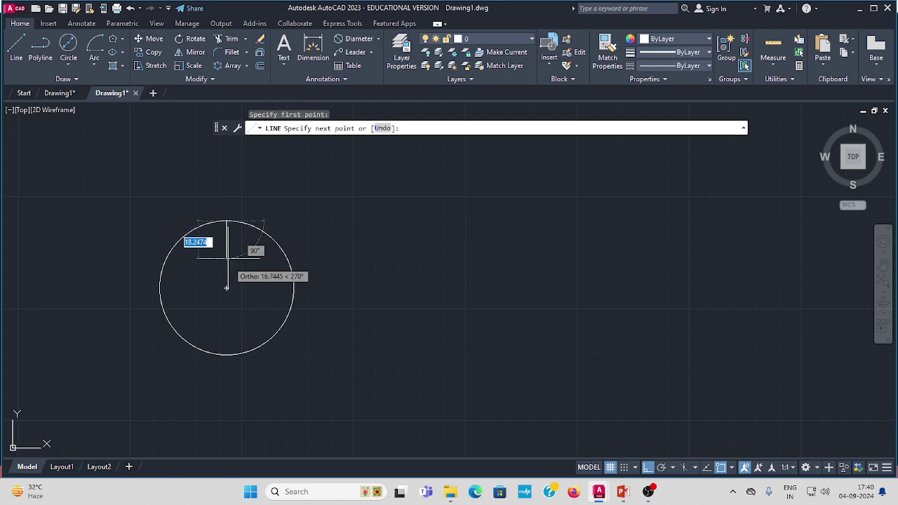
pyautogui.click(226, 355)
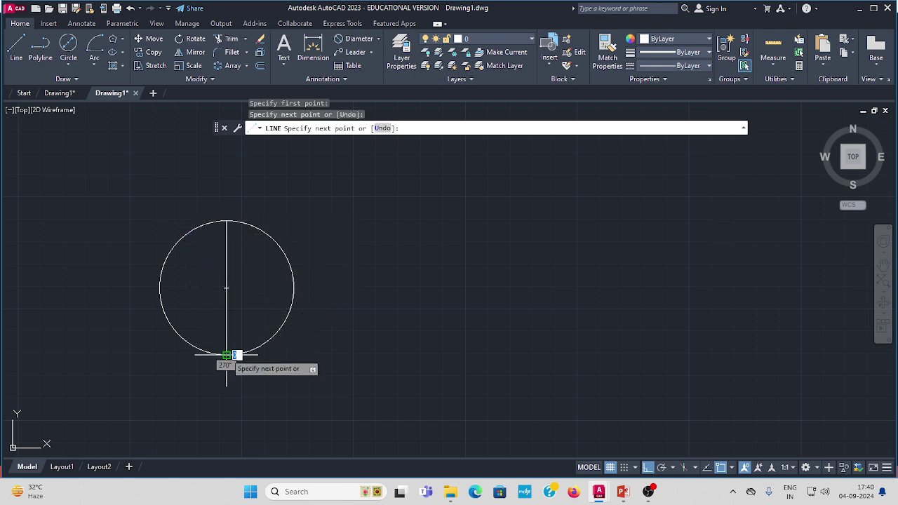
pyautogui.press('Return')
pyautogui.moveTo(353, 248); pyautogui.dragTo(368, 251, button='middle')
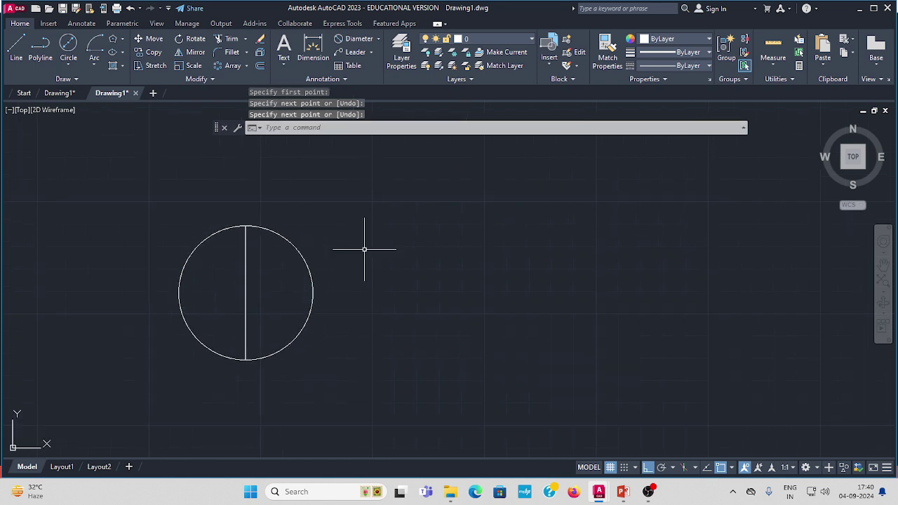
# Polar-array the diameter line around the circle centre with 8 items
pyautogui.click(246, 66)
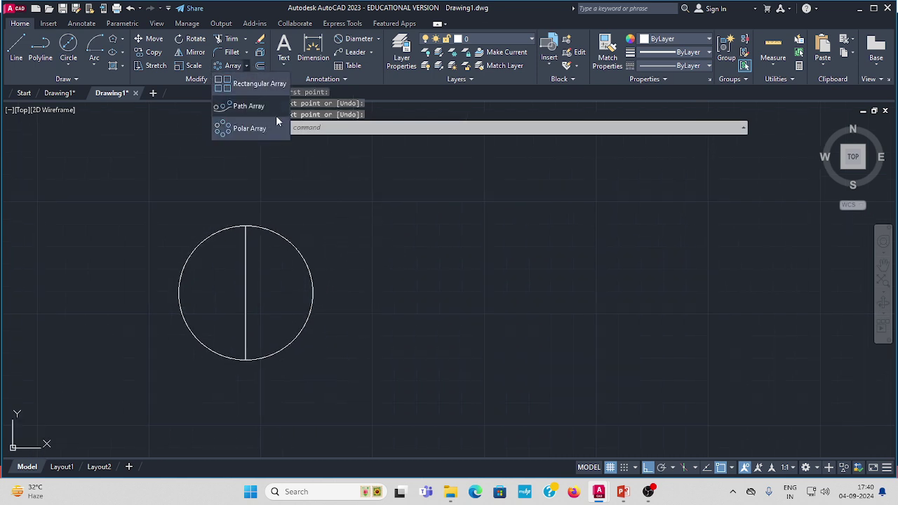
pyautogui.click(245, 131)
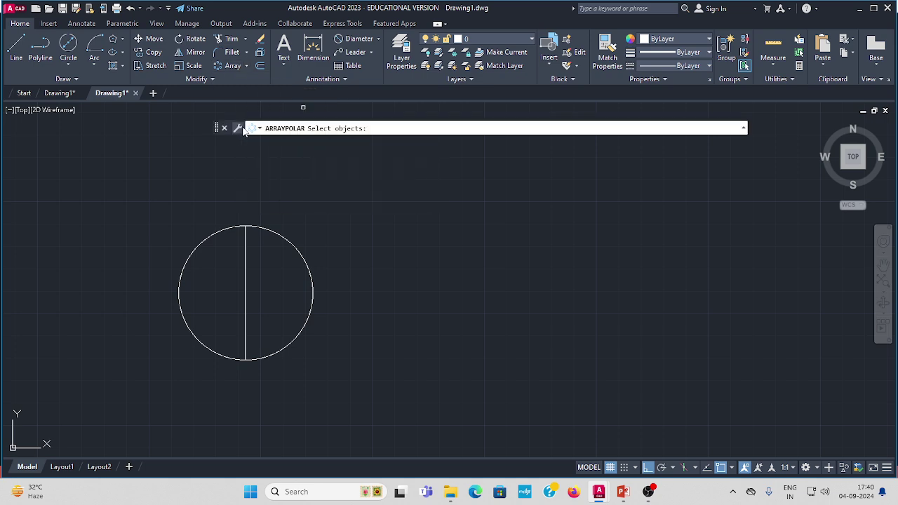
pyautogui.click(245, 270)
pyautogui.press('Return')
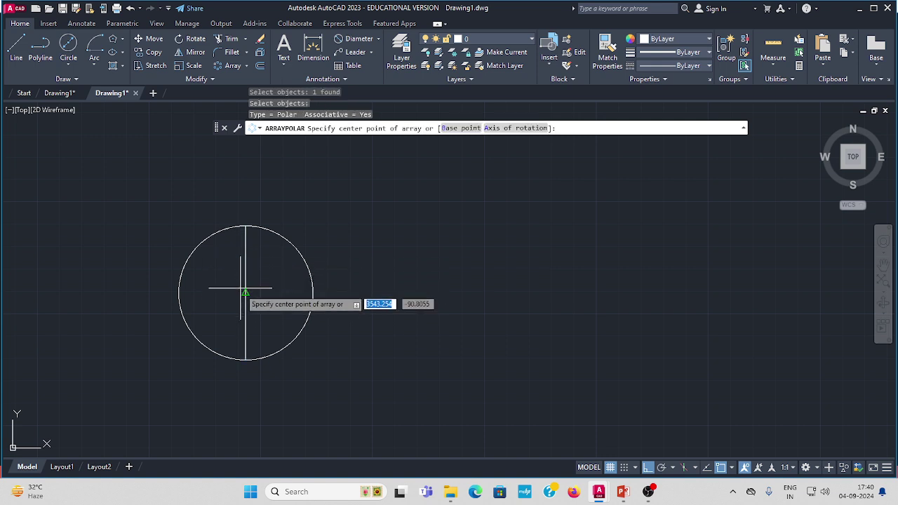
pyautogui.click(246, 294)
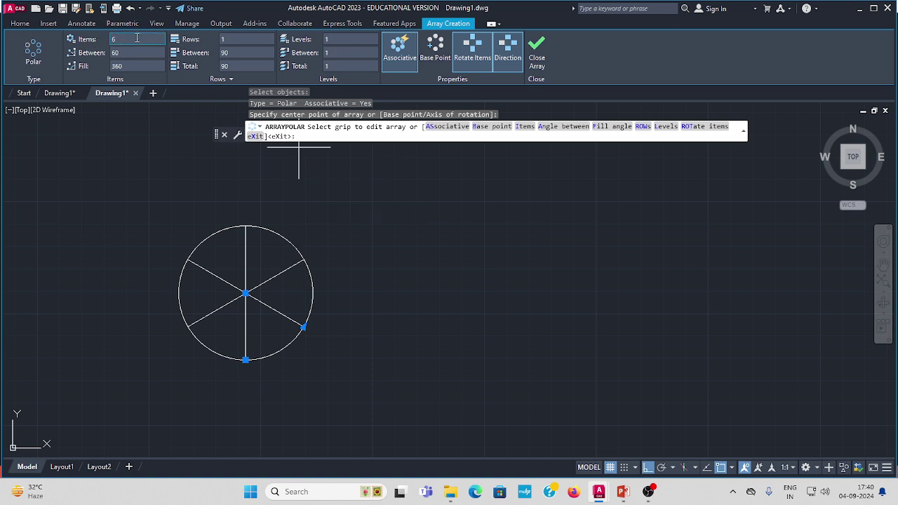
pyautogui.click(123, 40)
pyautogui.write('8')
pyautogui.press('Return')
pyautogui.press('Escape')
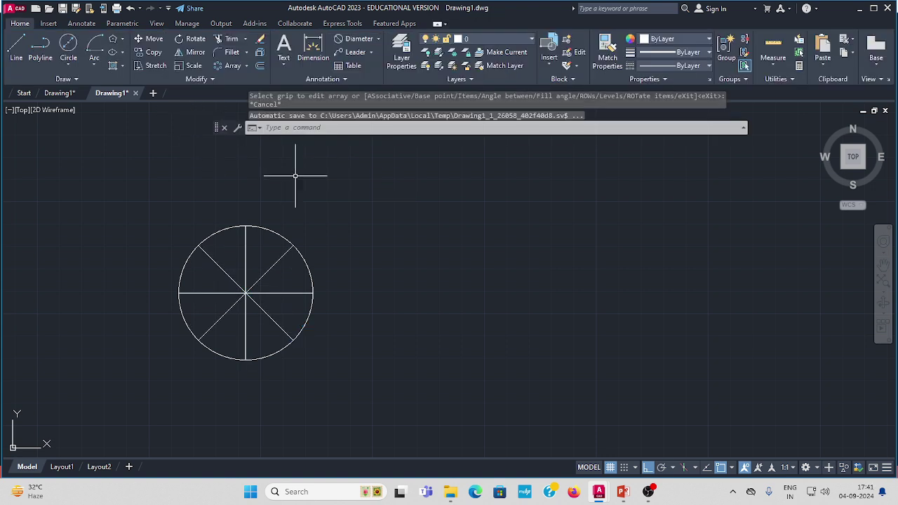
pyautogui.moveTo(335, 263); pyautogui.dragTo(302, 248, button='middle')
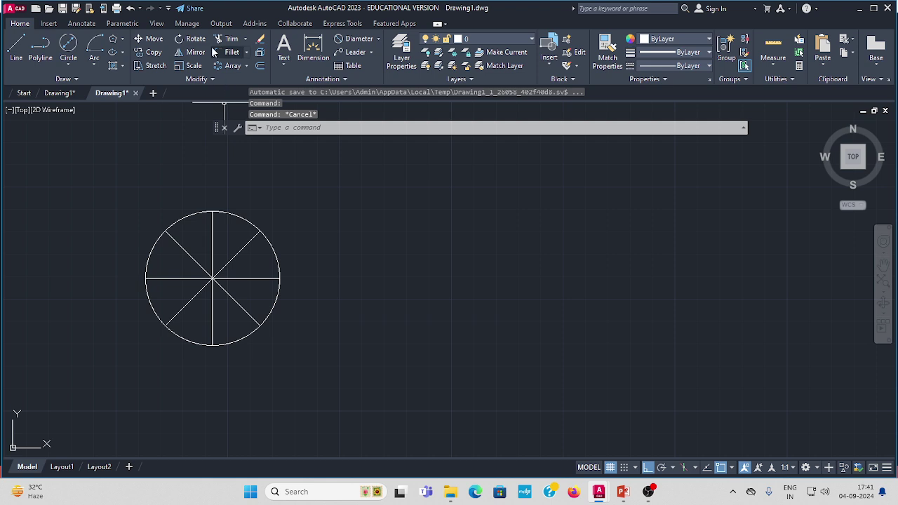
# Draw a horizontal line 188.4 long to the right from the circle's centre
pyautogui.click(15, 46)
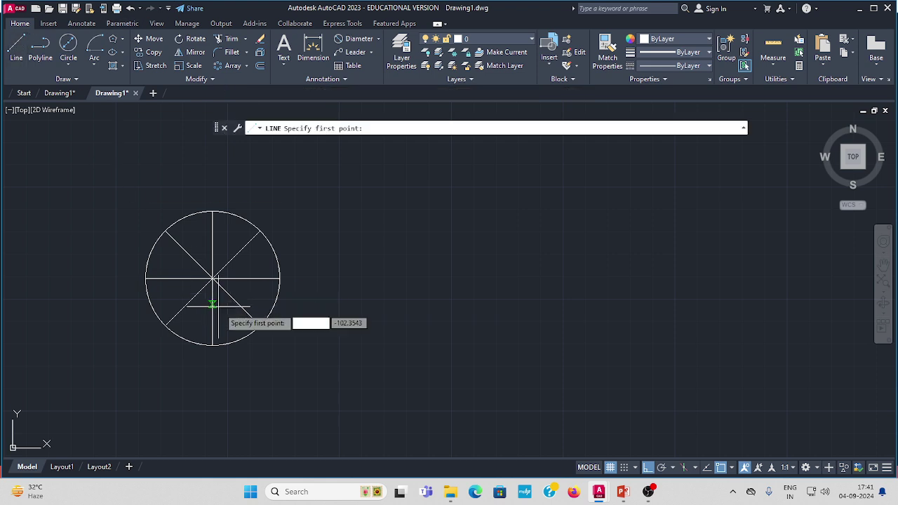
pyautogui.click(212, 278)
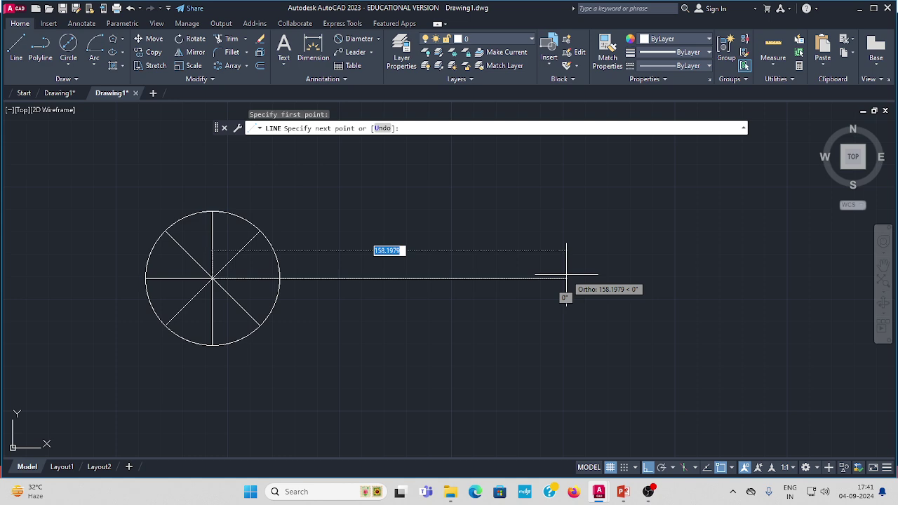
pyautogui.write('188.')
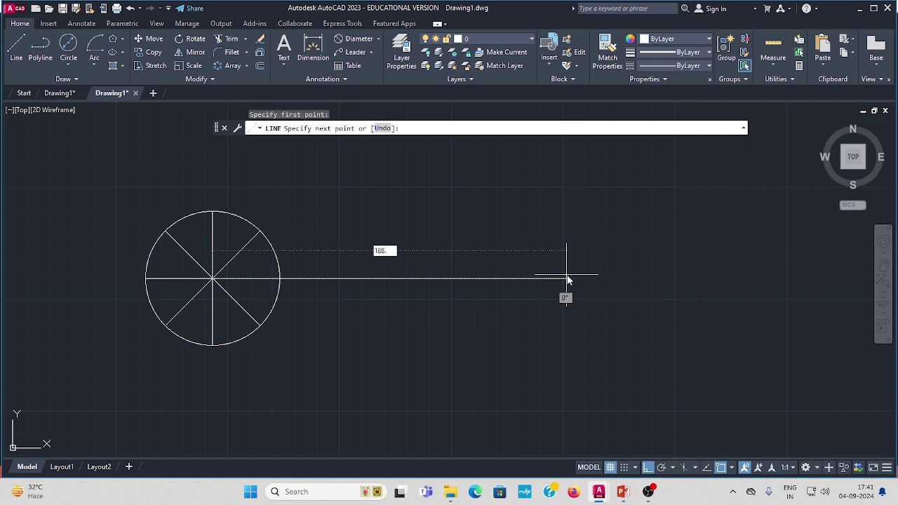
pyautogui.press('Return')
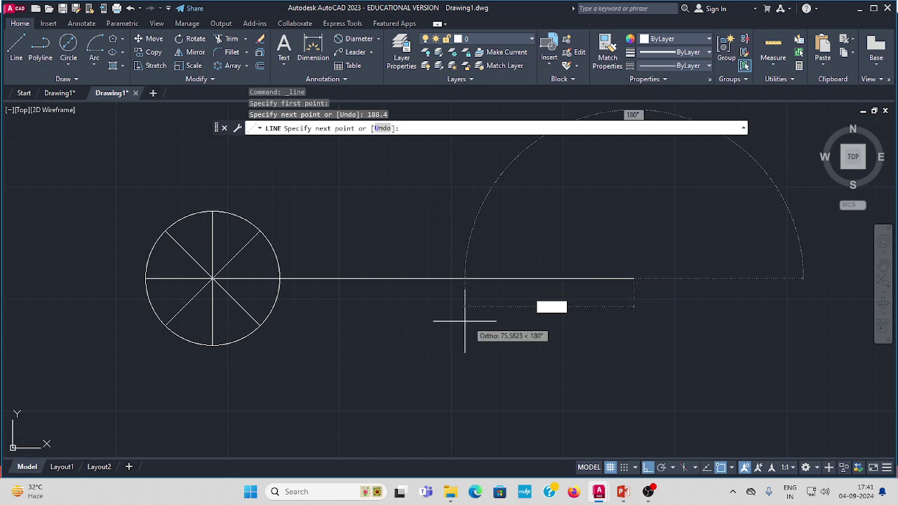
pyautogui.press('Escape')
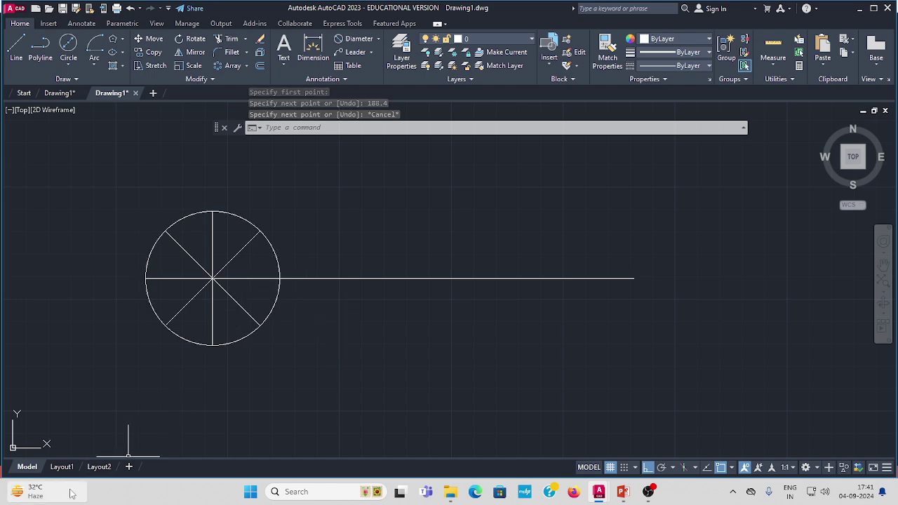
# Compute 60 × 3.14 = 188.4 in Calculator, then close it
pyautogui.click(305, 494)
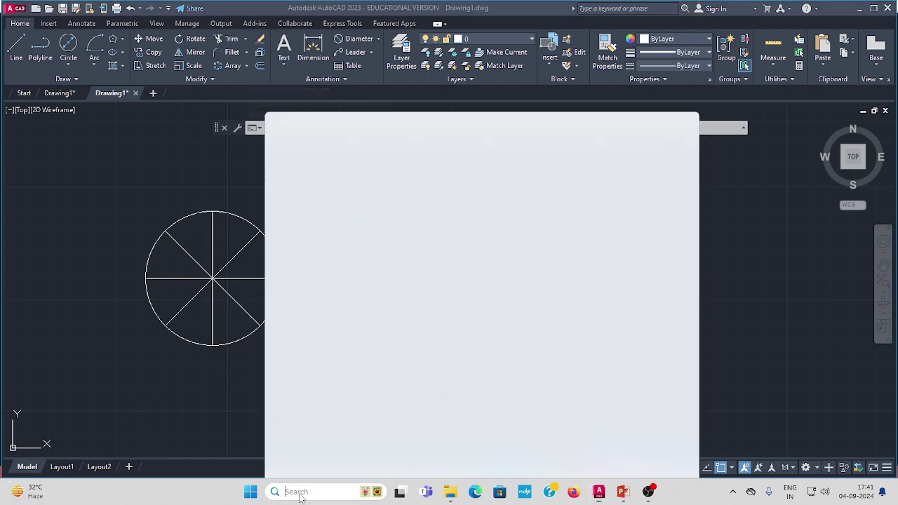
pyautogui.write('CA')
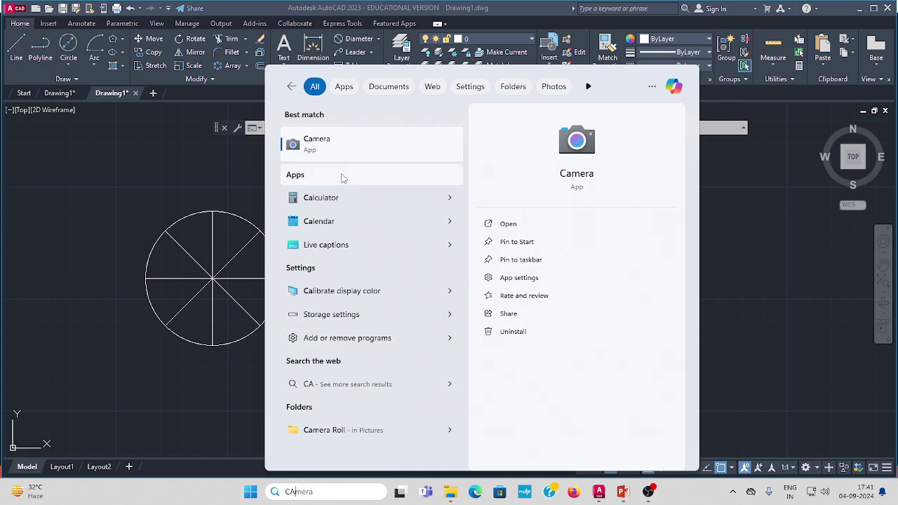
pyautogui.click(315, 199)
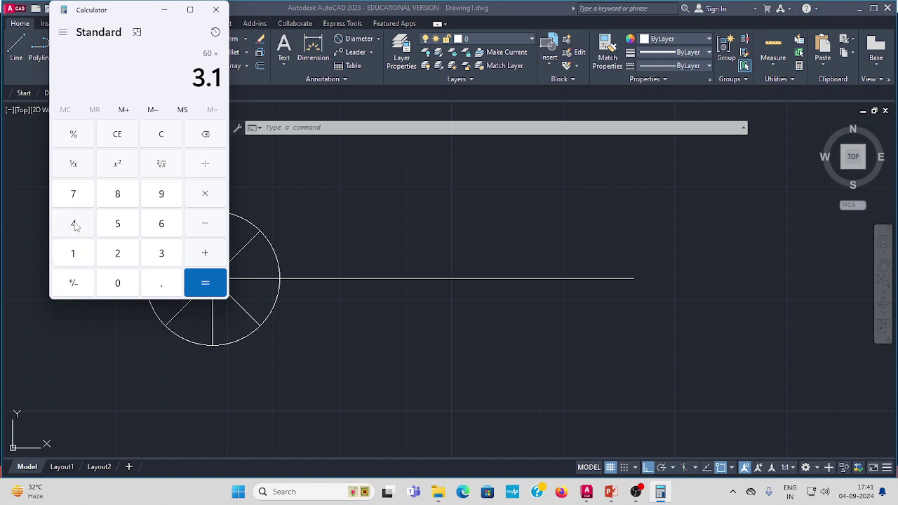
pyautogui.click(204, 286)
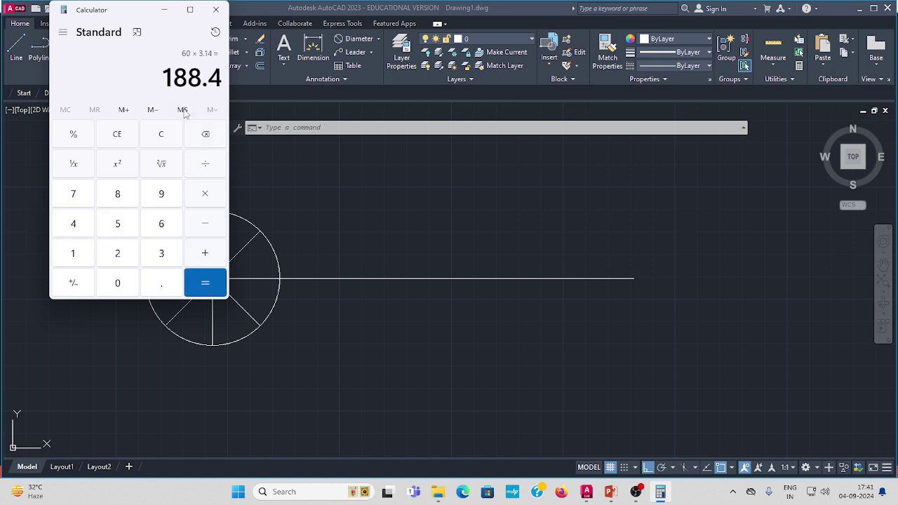
pyautogui.click(217, 10)
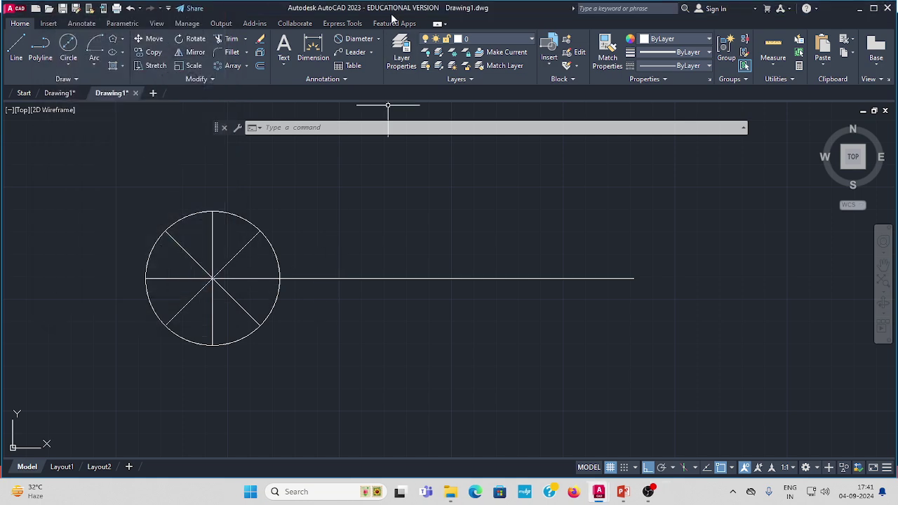
# Try a linear dimension from the circle centre to the line's end, then cancel it
pyautogui.click(378, 40)
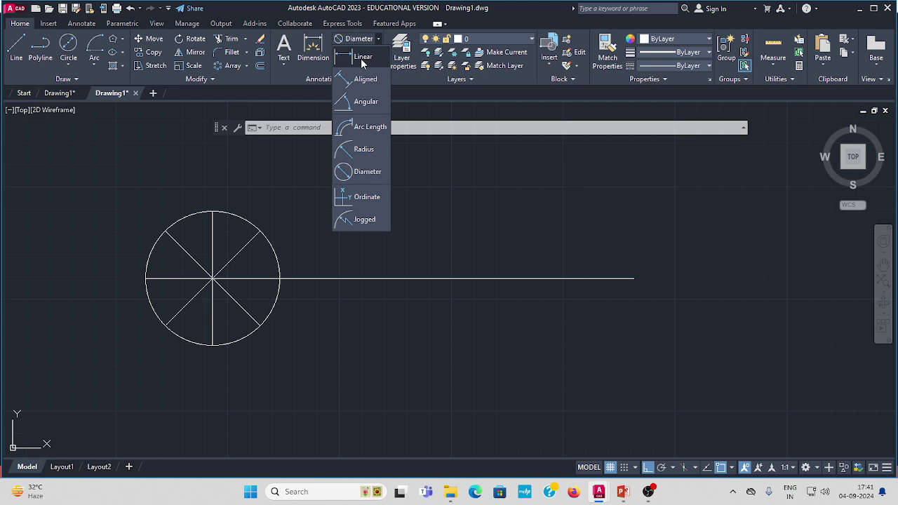
pyautogui.click(363, 58)
pyautogui.click(213, 279)
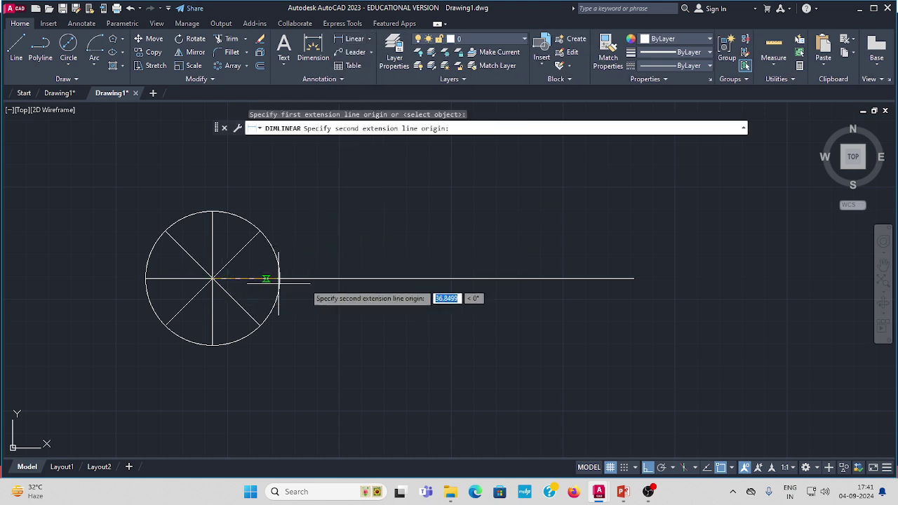
pyautogui.click(633, 279)
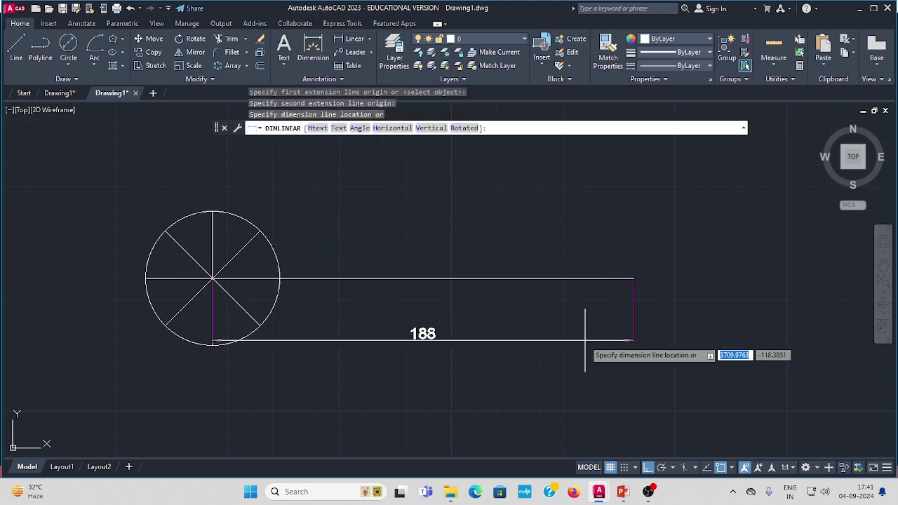
pyautogui.press('Escape')
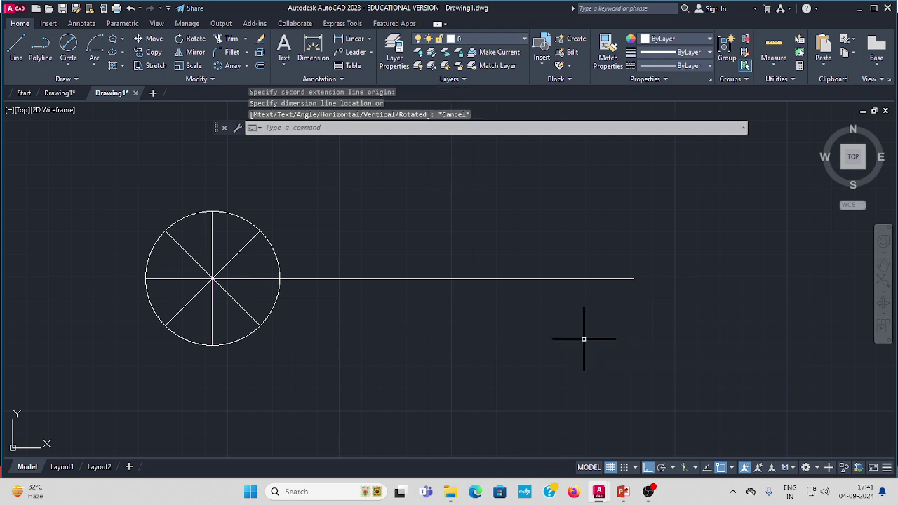
pyautogui.moveTo(331, 152); pyautogui.dragTo(313, 165, button='middle')
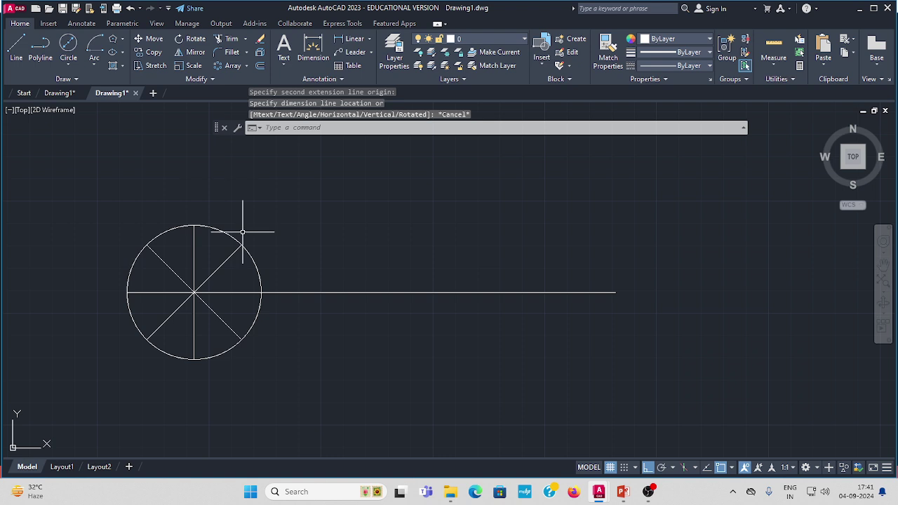
# Draw 188.4-long lines from the circle's top and bottom points, closing the right side
pyautogui.click(17, 48)
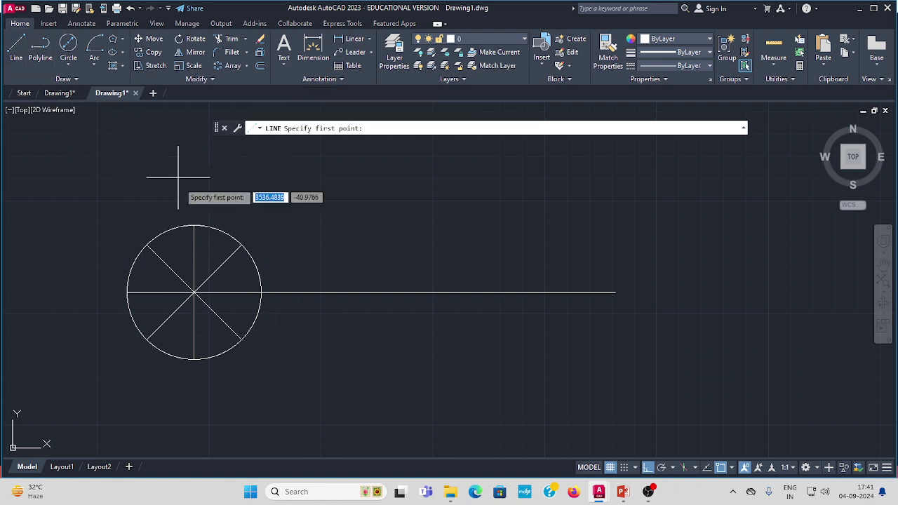
pyautogui.click(194, 225)
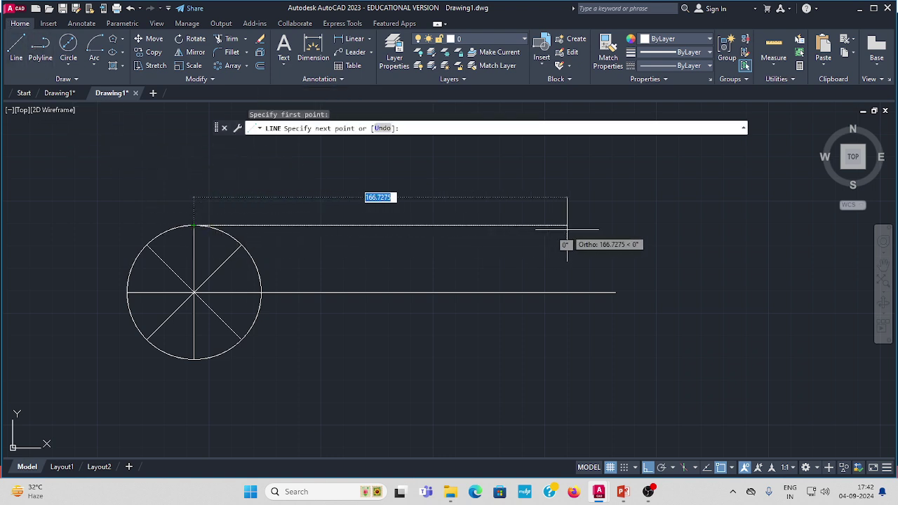
pyautogui.write('188.4')
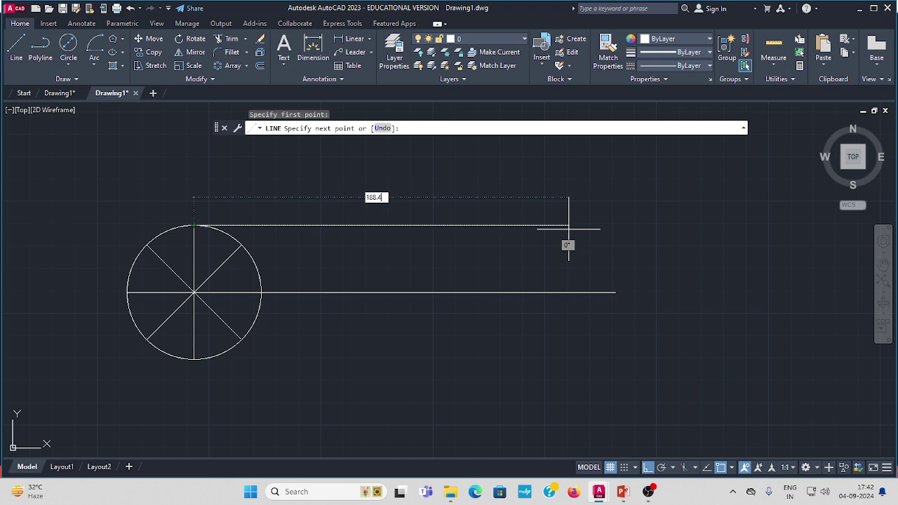
pyautogui.press('Return')
pyautogui.press('Escape')
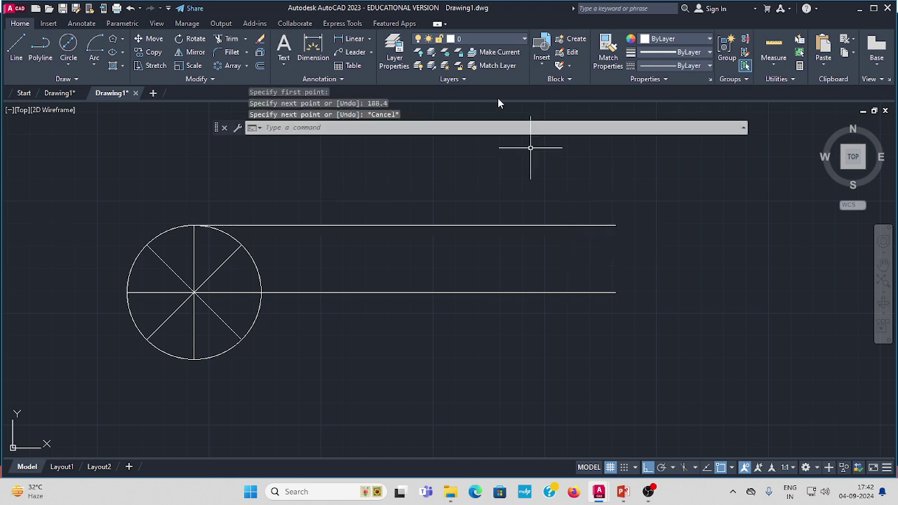
pyautogui.click(16, 45)
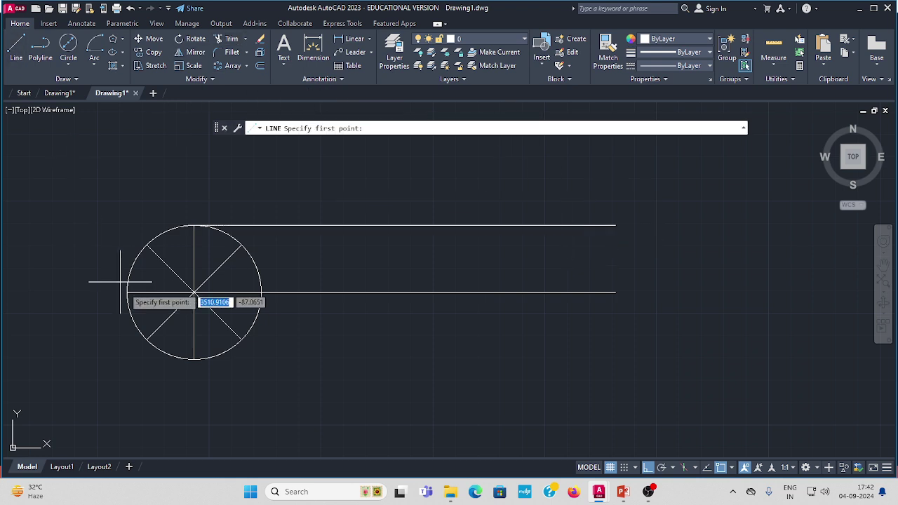
pyautogui.click(194, 359)
pyautogui.write('1')
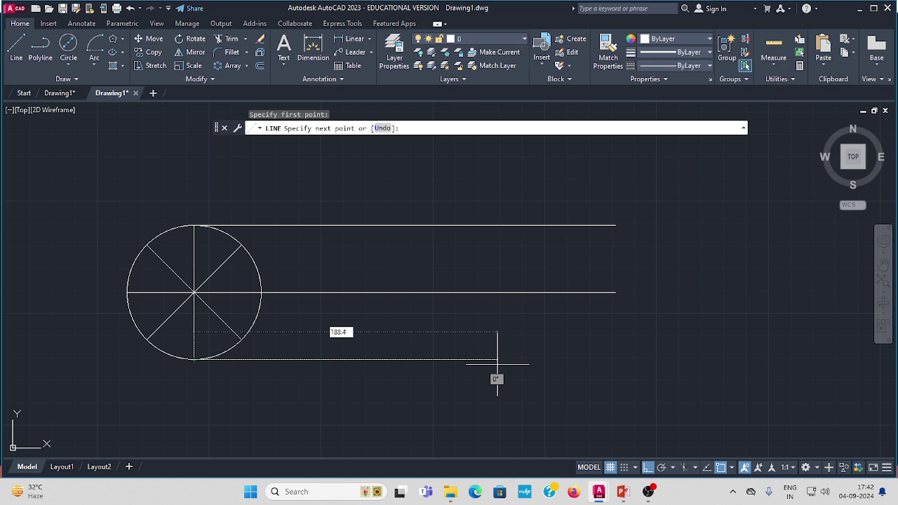
pyautogui.write('88.4')
pyautogui.press('Return')
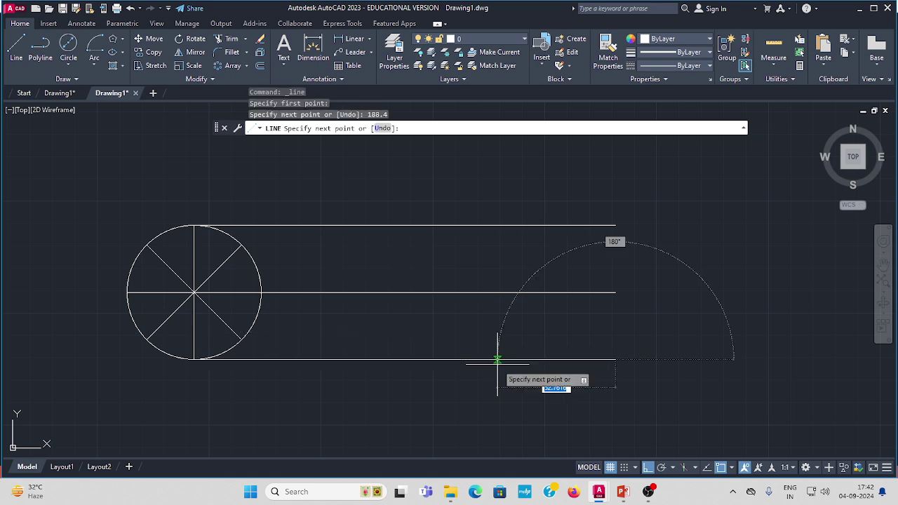
pyautogui.click(615, 225)
pyautogui.press('Escape')
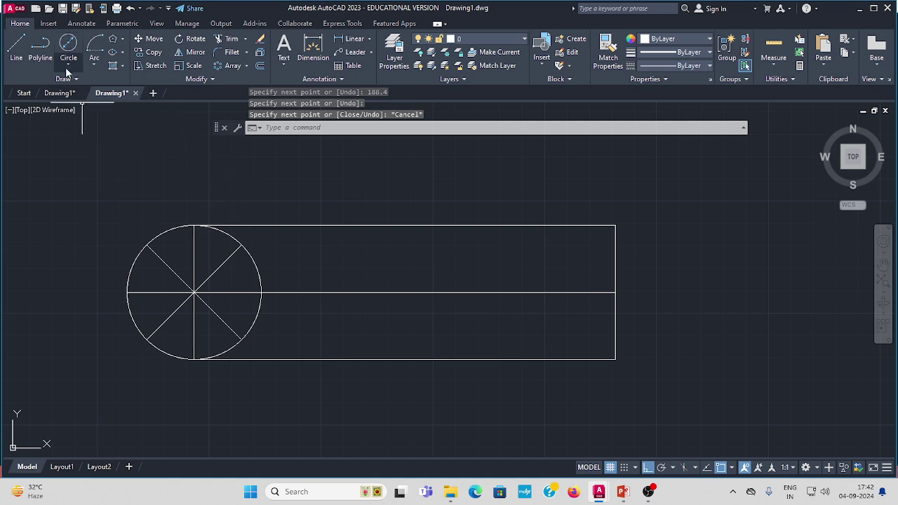
# Draw horizontal lines from the upper-left and lower-left division points to the rectangle's right side
pyautogui.click(17, 46)
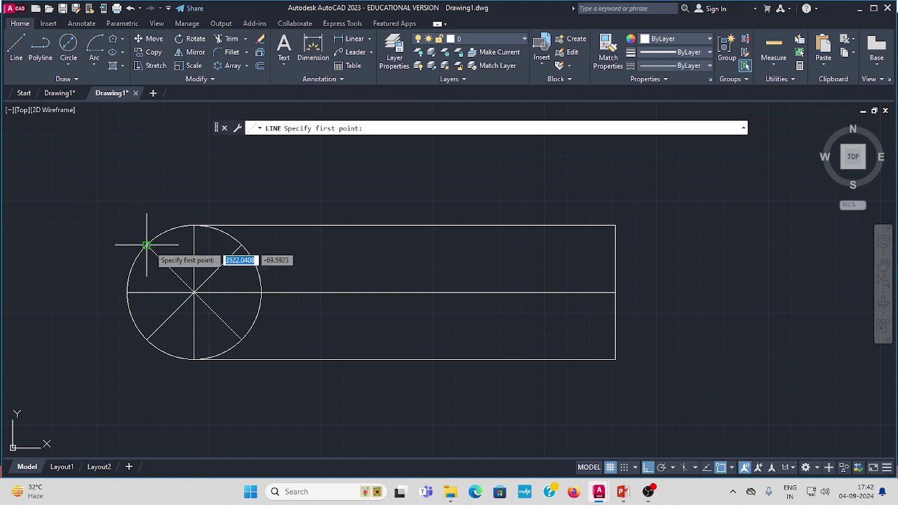
pyautogui.click(147, 245)
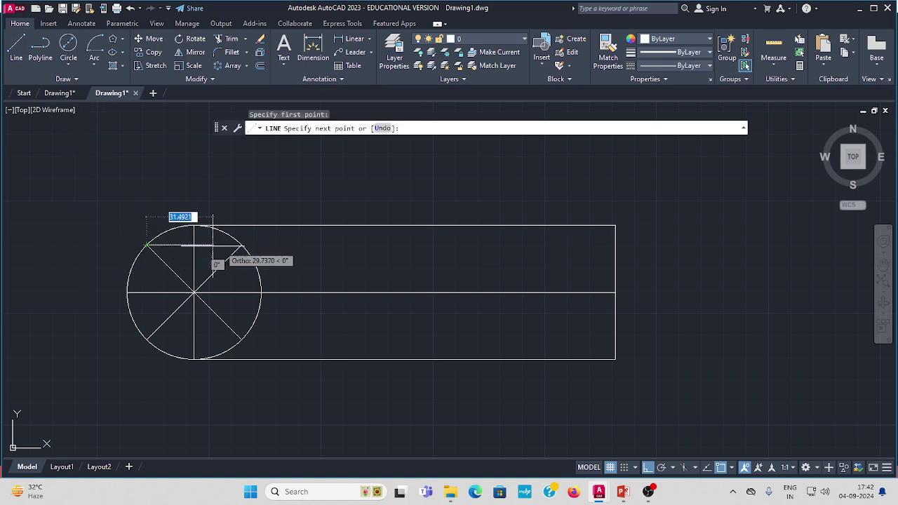
pyautogui.click(615, 245)
pyautogui.press('Return')
pyautogui.press('Return')
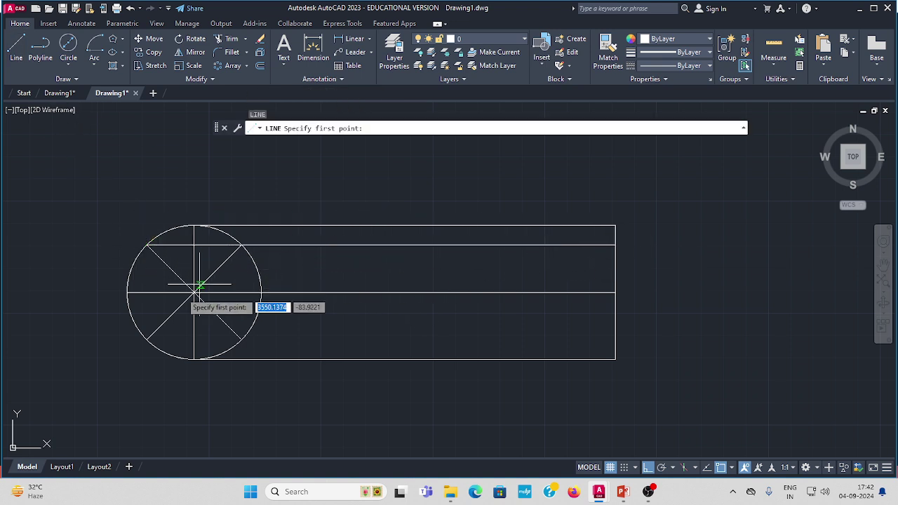
pyautogui.click(147, 340)
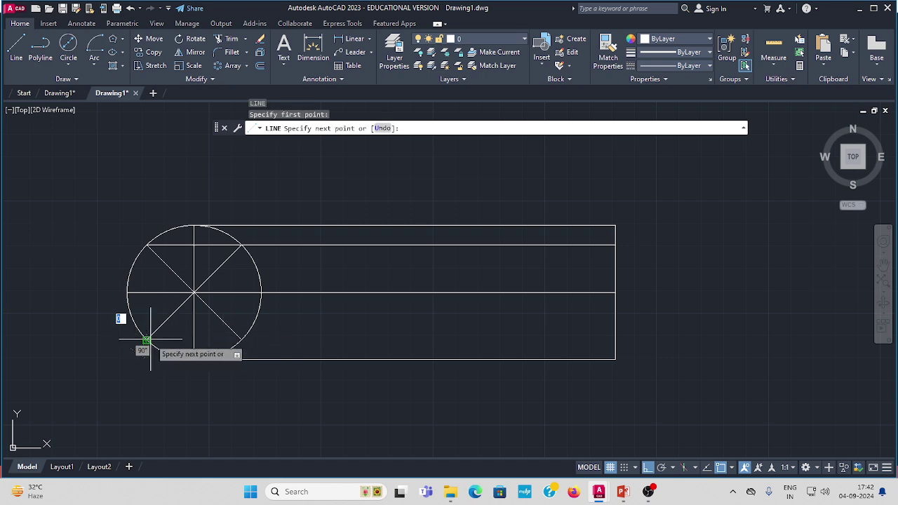
pyautogui.click(615, 341)
pyautogui.press('Return')
pyautogui.moveTo(290, 310); pyautogui.dragTo(219, 267, button='middle')
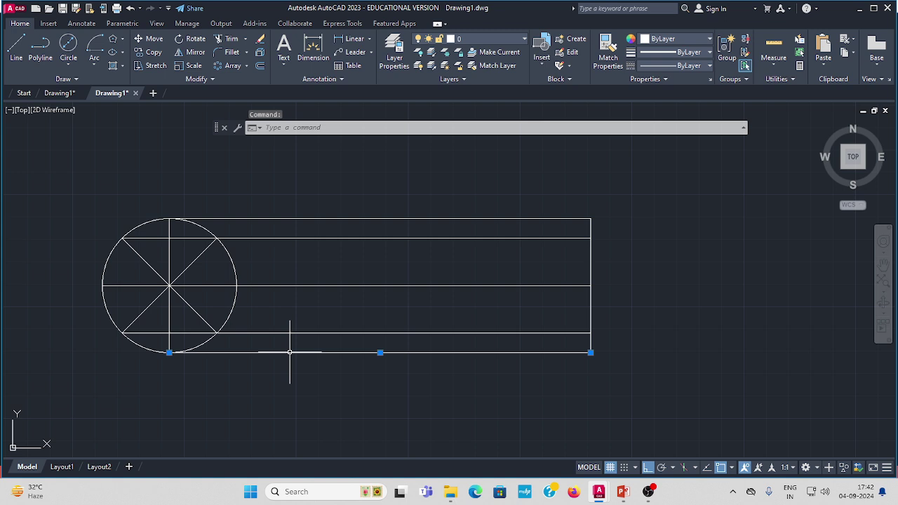
pyautogui.press('Escape')
# Use DIVIDE to split the rectangle's bottom line into 8 equal segments
pyautogui.click(281, 131)
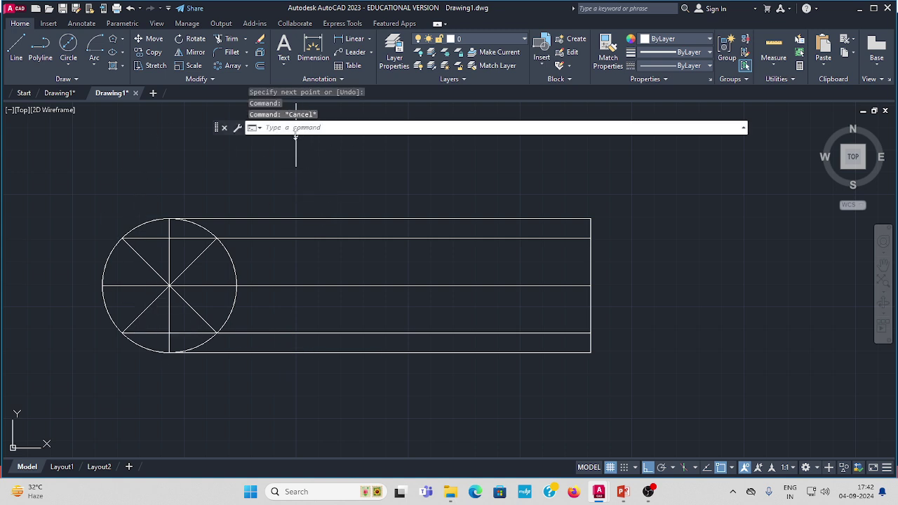
pyautogui.write('DIV')
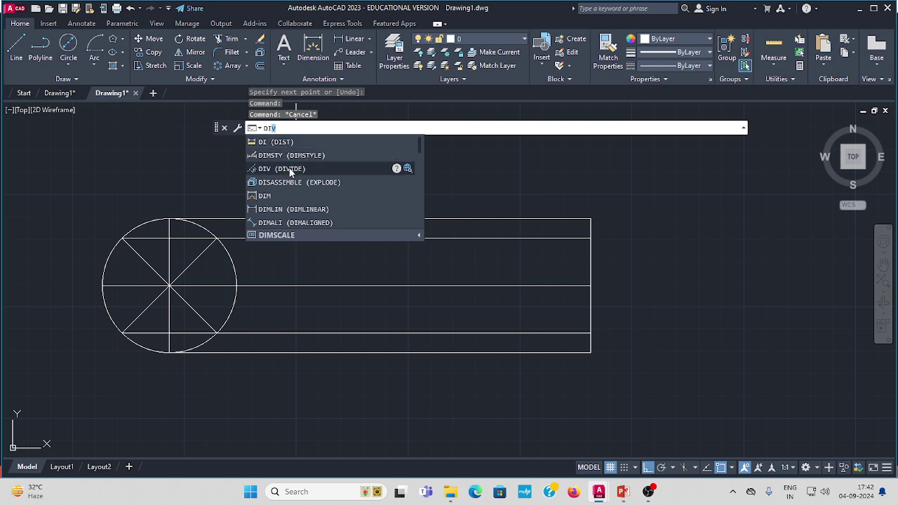
pyautogui.click(293, 164)
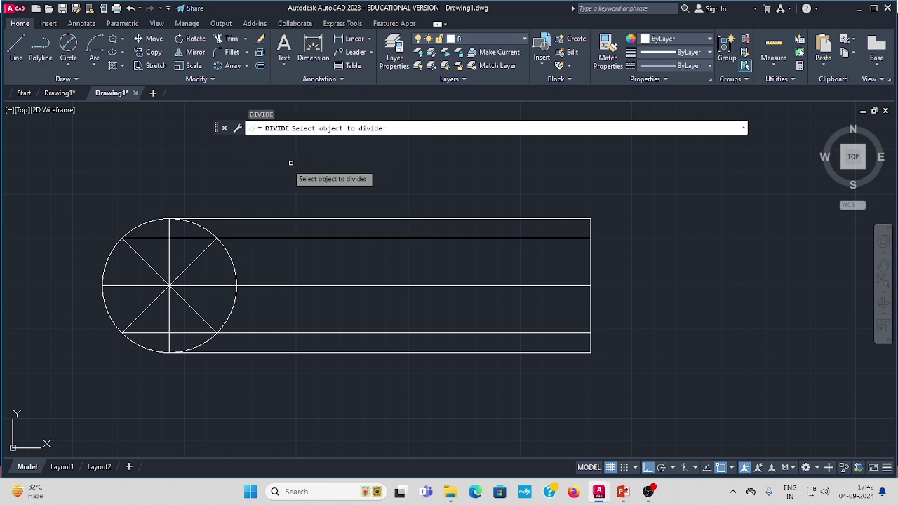
pyautogui.click(287, 353)
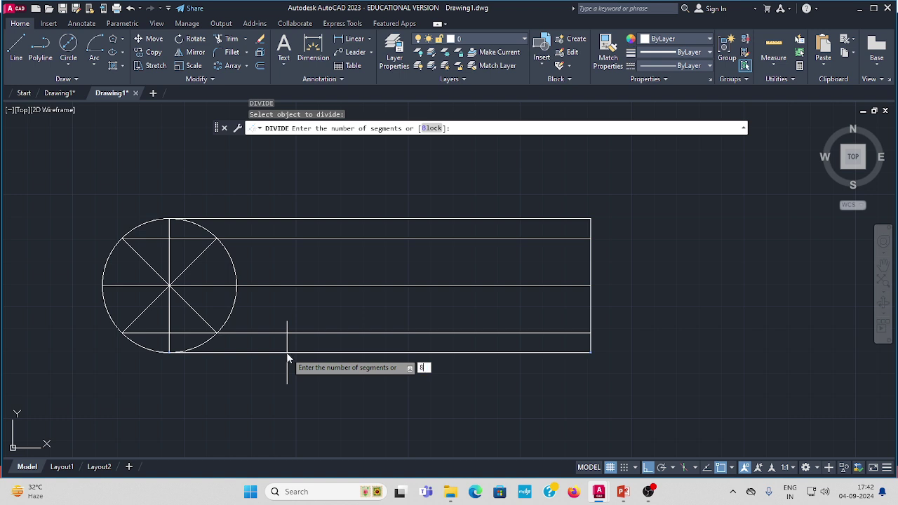
pyautogui.press('Return')
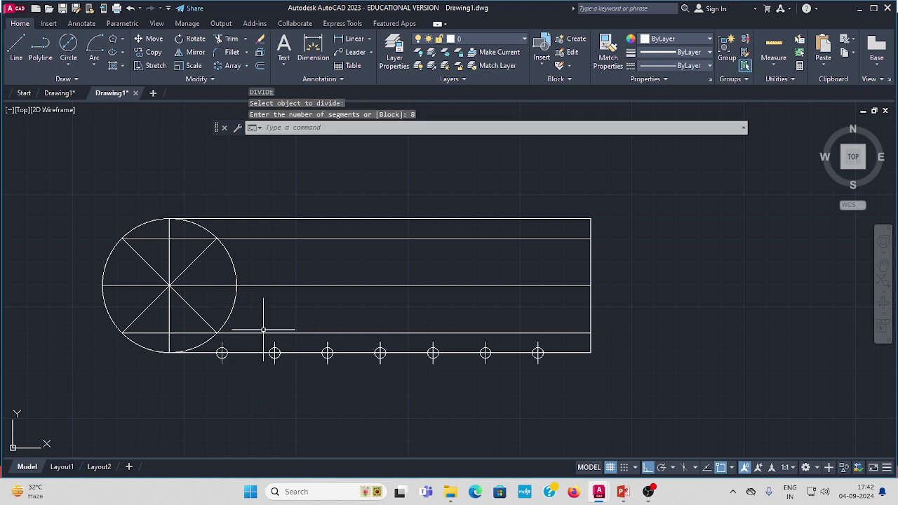
pyautogui.press('Escape')
pyautogui.click(16, 47)
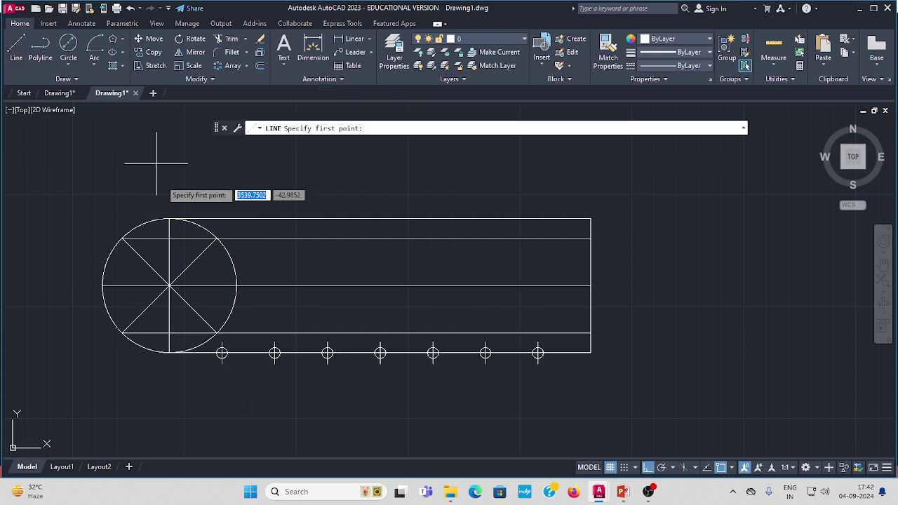
# Draw vertical lines from the first four division points up to the centre line
pyautogui.click(222, 352)
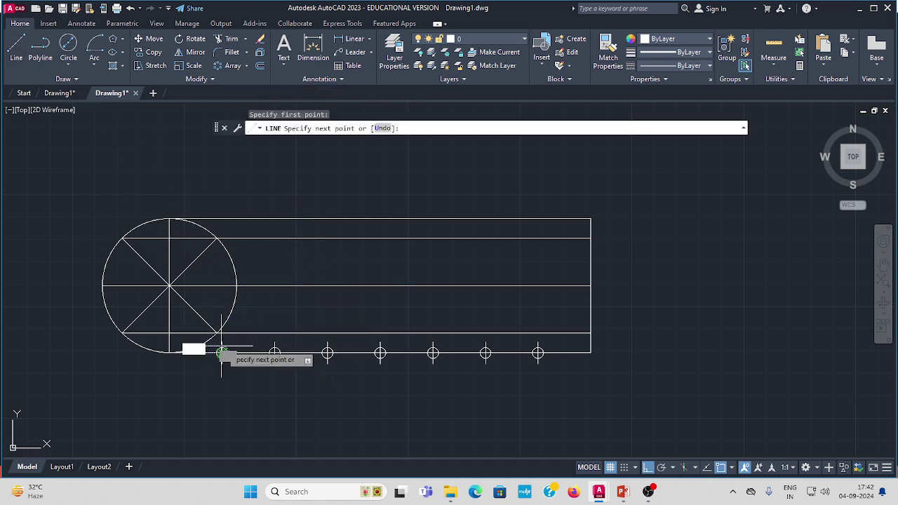
pyautogui.click(222, 286)
pyautogui.press('Return')
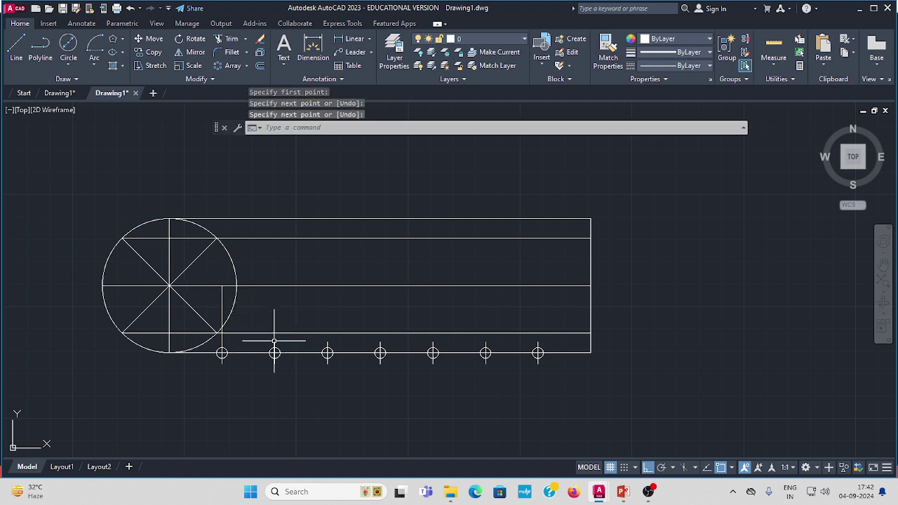
pyautogui.press('Return')
pyautogui.click(274, 352)
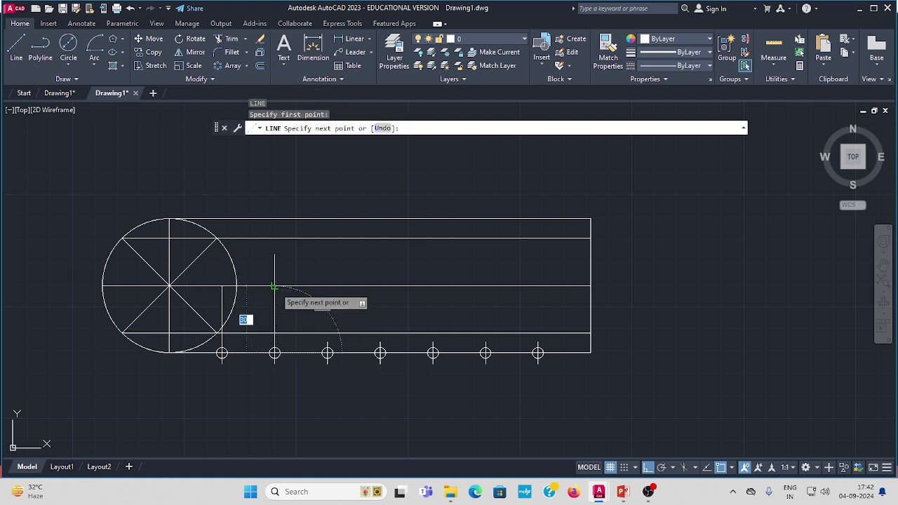
pyautogui.click(274, 286)
pyautogui.press('Return')
pyautogui.press('Return')
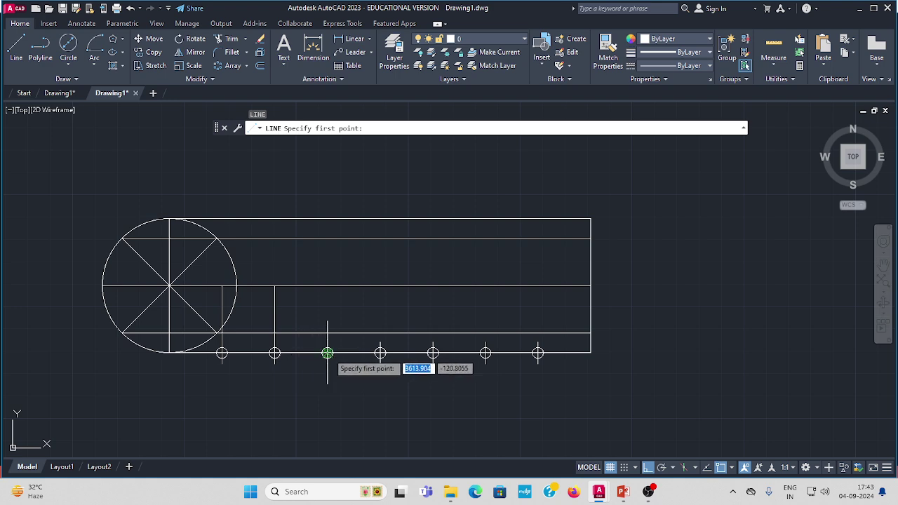
pyautogui.click(326, 352)
pyautogui.click(327, 286)
pyautogui.press('Return')
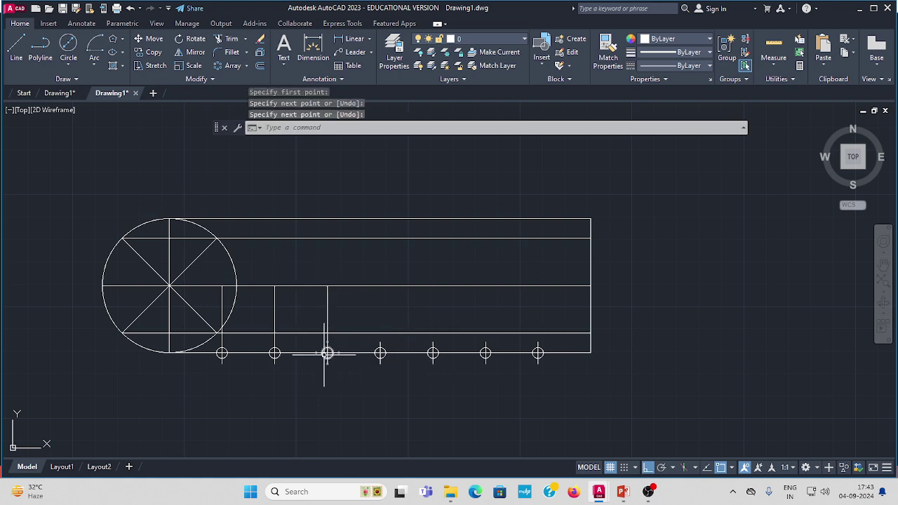
pyautogui.press('Return')
pyautogui.click(379, 353)
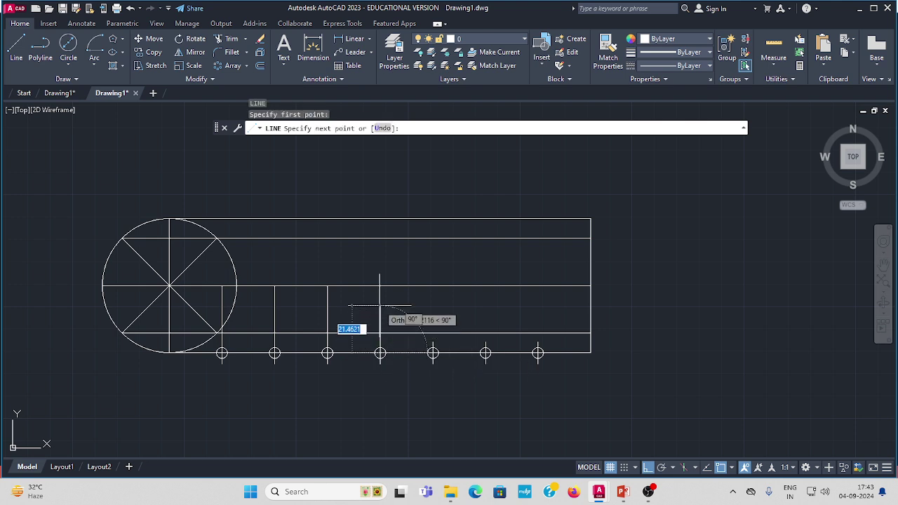
pyautogui.click(379, 286)
pyautogui.press('Return')
pyautogui.press('Return')
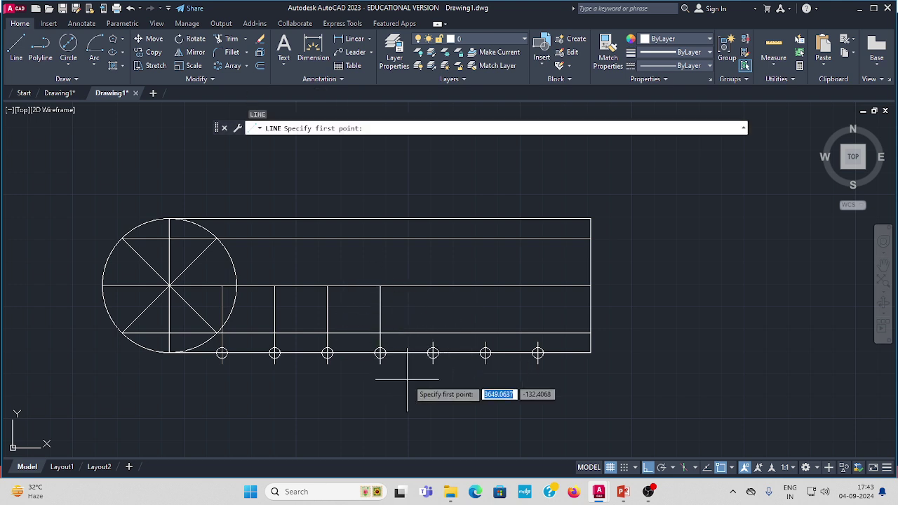
# Draw vertical lines from the fifth, sixth and seventh division points up to the centre line
pyautogui.click(433, 353)
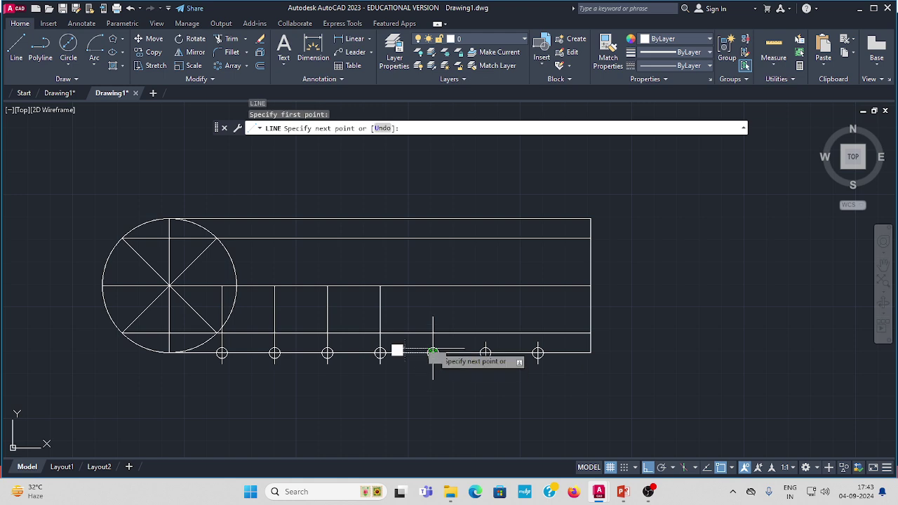
pyautogui.click(433, 286)
pyautogui.press('Return')
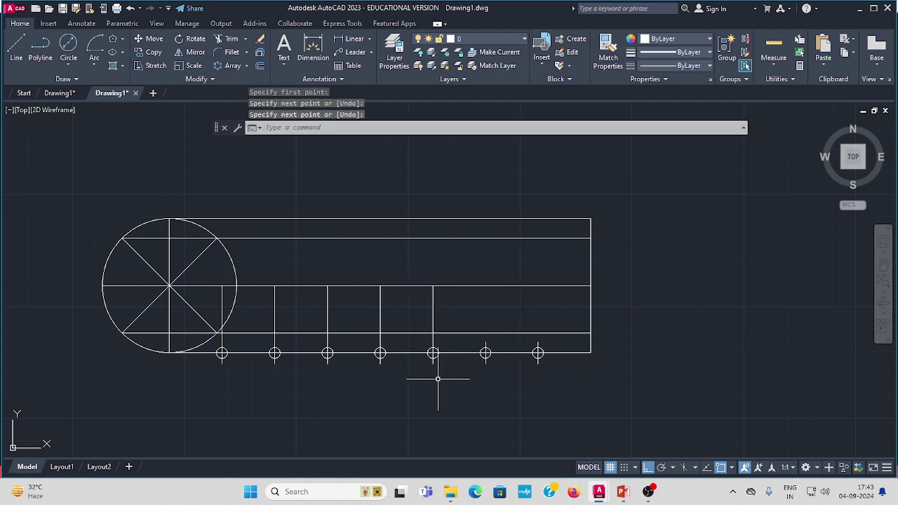
pyautogui.press('Return')
pyautogui.click(486, 353)
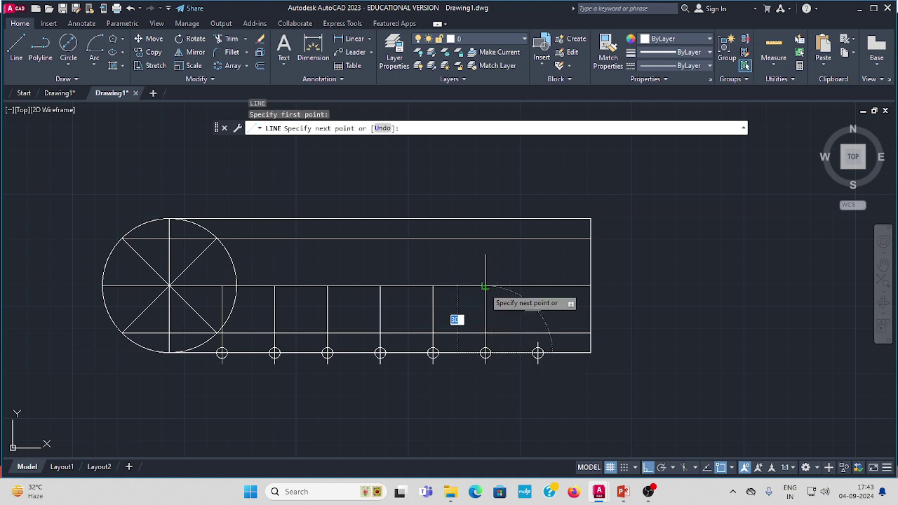
pyautogui.click(485, 285)
pyautogui.press('Return')
pyautogui.press('Return')
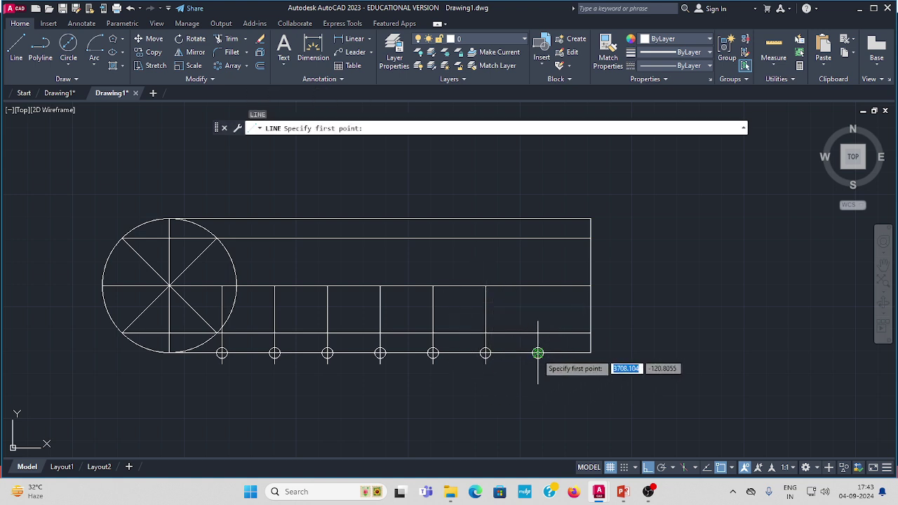
pyautogui.click(537, 353)
pyautogui.click(538, 285)
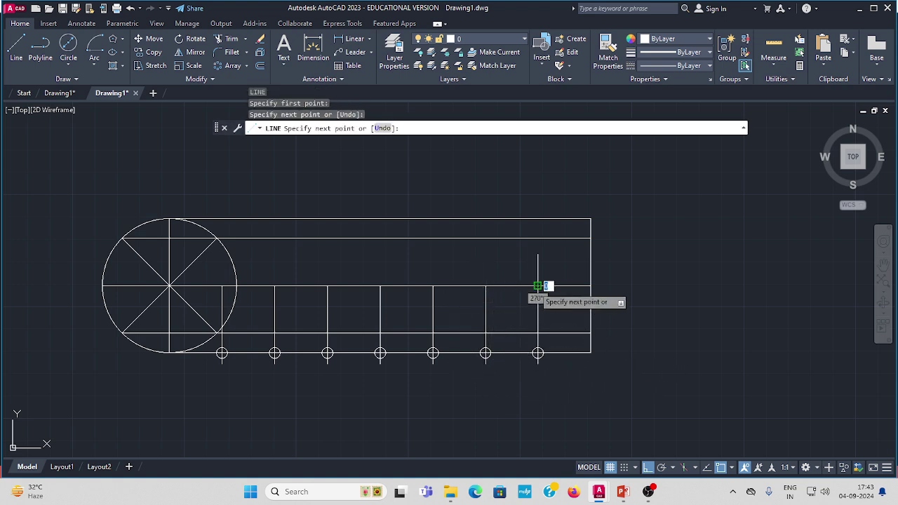
pyautogui.press('Return')
pyautogui.press('Escape')
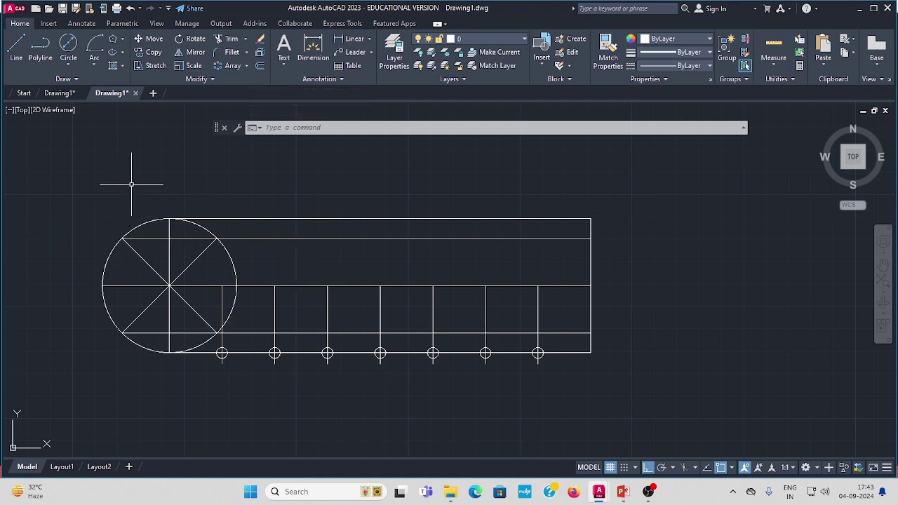
pyautogui.click(157, 221)
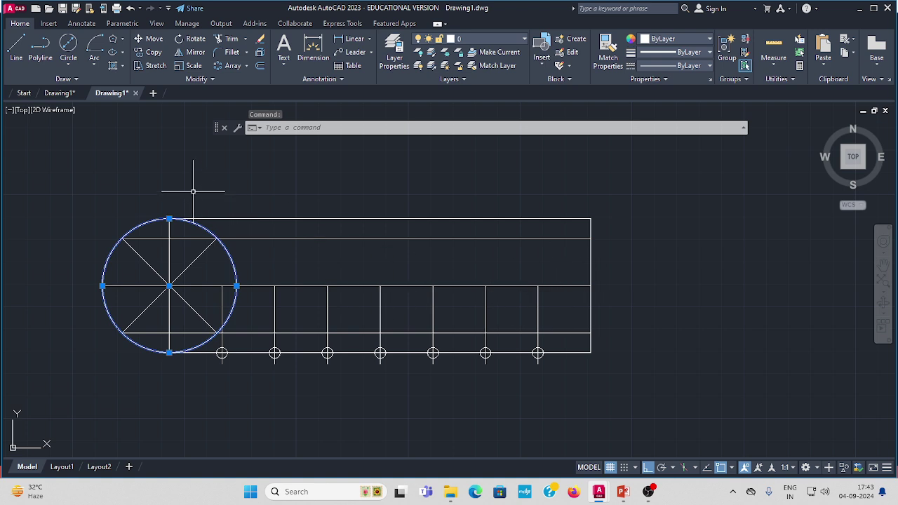
# Copy the Ø60 circle from its centre to the top of the first vertical line
pyautogui.press('Escape')
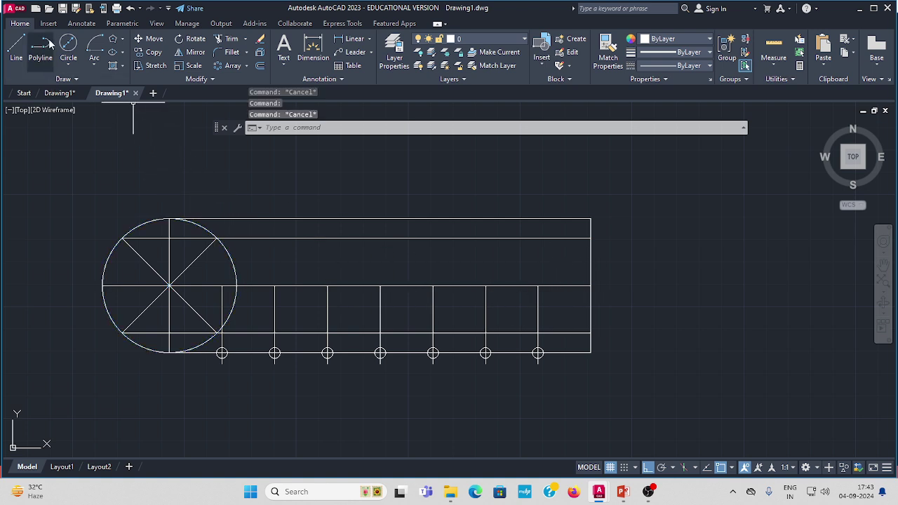
pyautogui.click(154, 52)
pyautogui.click(151, 220)
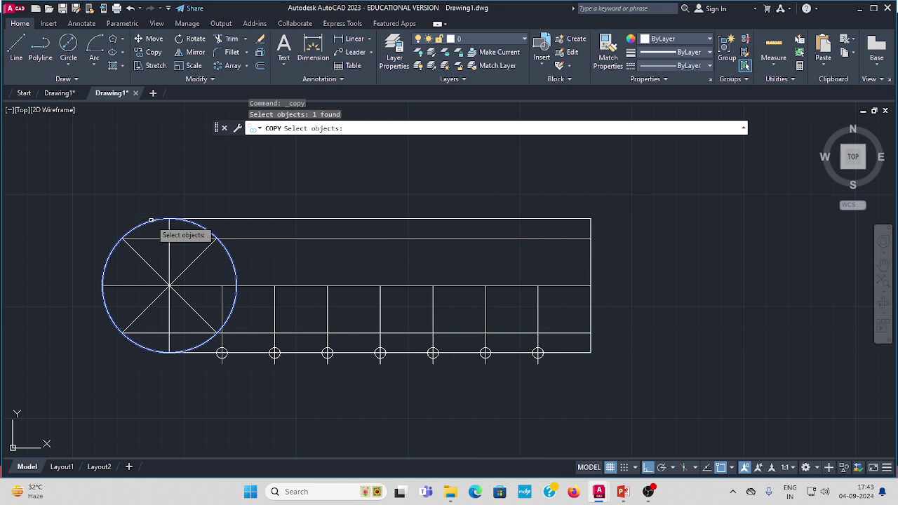
pyautogui.press('Return')
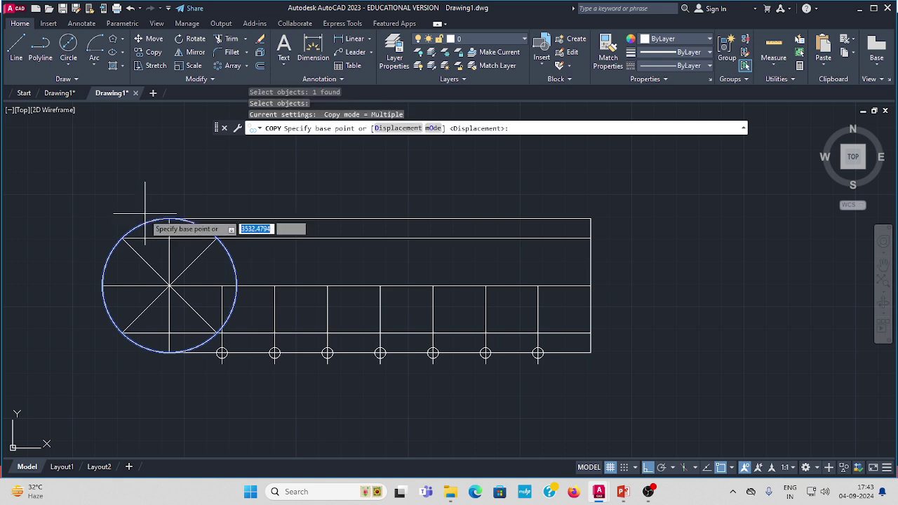
pyautogui.click(169, 286)
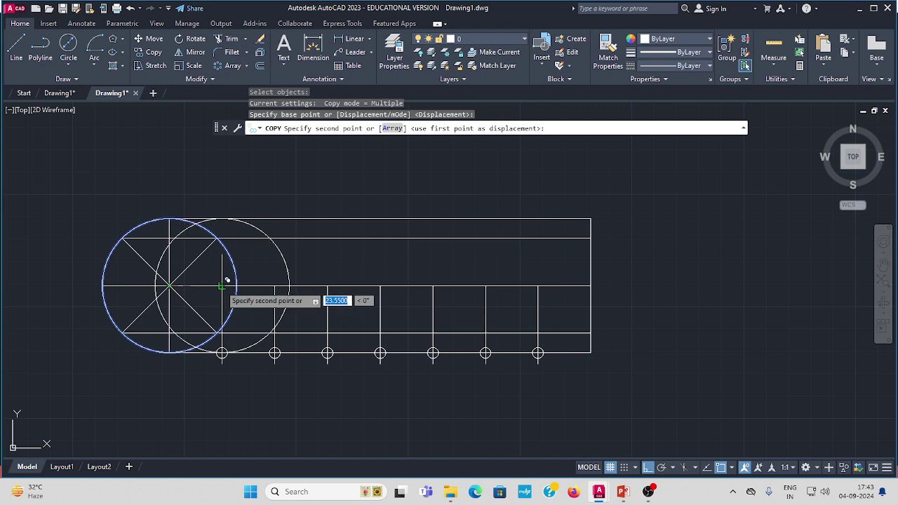
pyautogui.click(222, 285)
pyautogui.press('Escape')
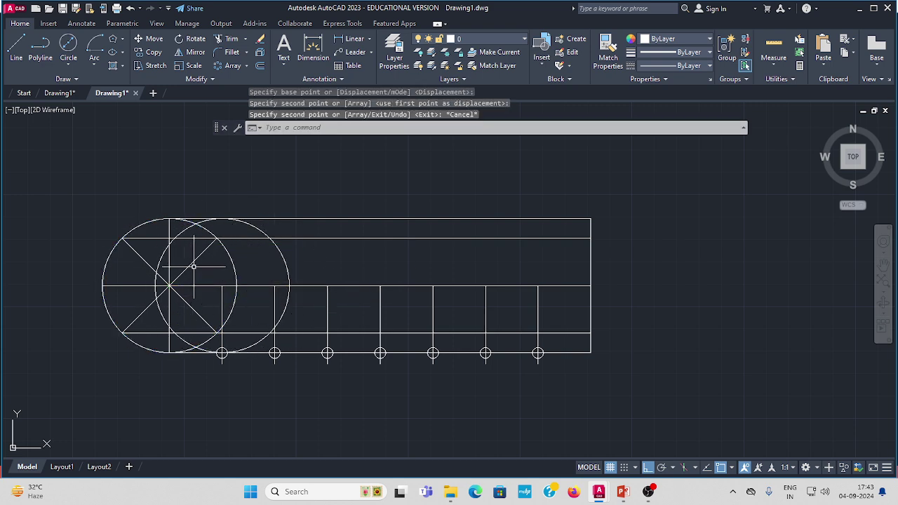
pyautogui.scroll(2, 195, 268)
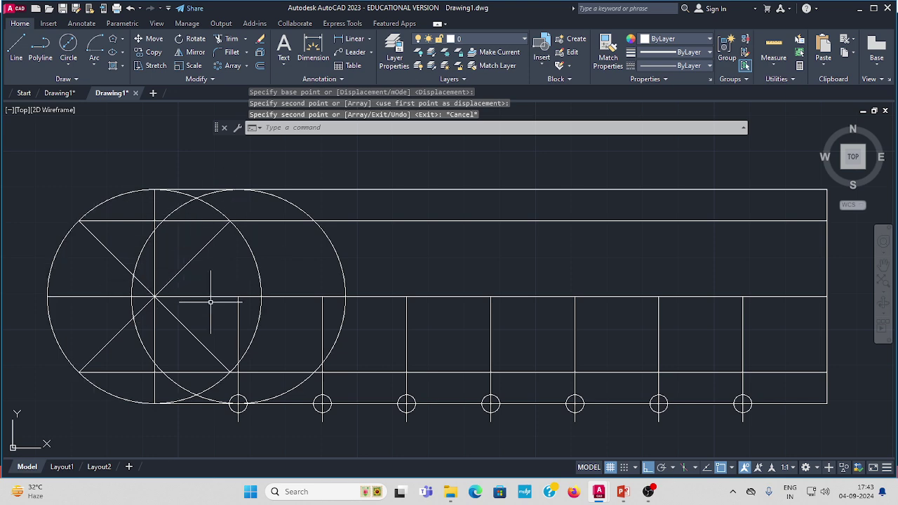
pyautogui.scroll(-2, 341, 309)
pyautogui.scroll(2, 217, 354)
pyautogui.moveTo(216, 354); pyautogui.dragTo(190, 315, button='middle')
pyautogui.scroll(2, 176, 270)
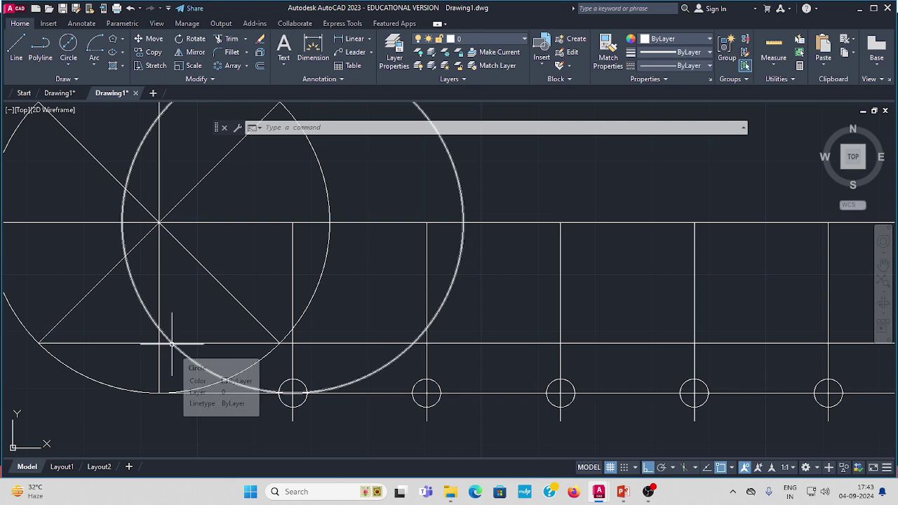
pyautogui.scroll(-2, 193, 338)
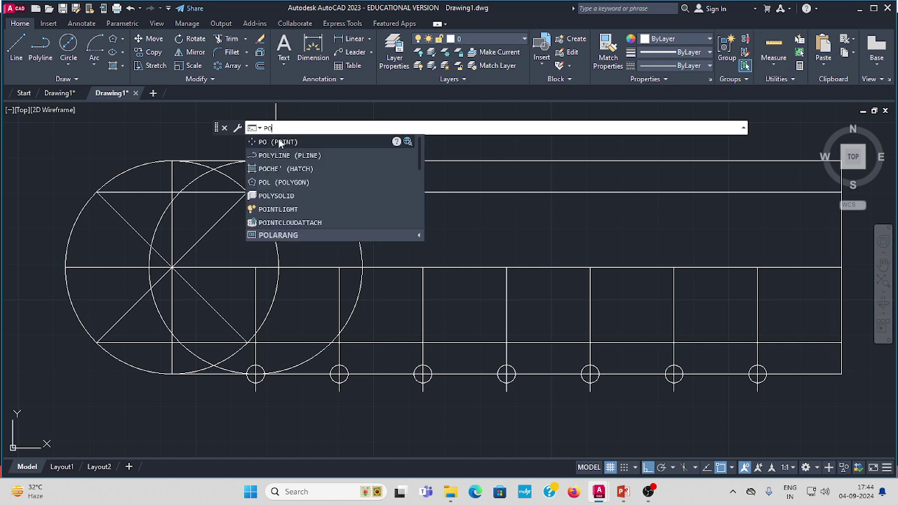
# Place a yellow point where the copied circle crosses the lower division line
pyautogui.click(280, 143)
pyautogui.click(180, 342)
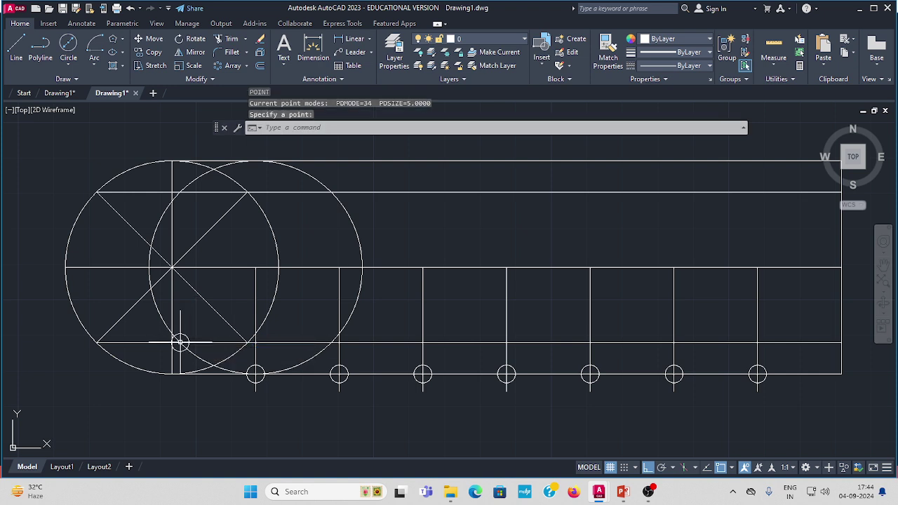
pyautogui.press('Escape')
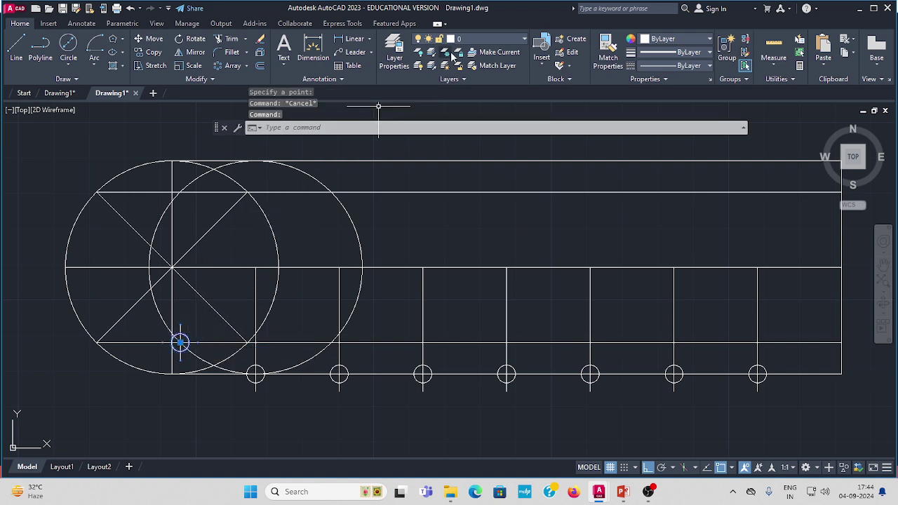
pyautogui.click(709, 40)
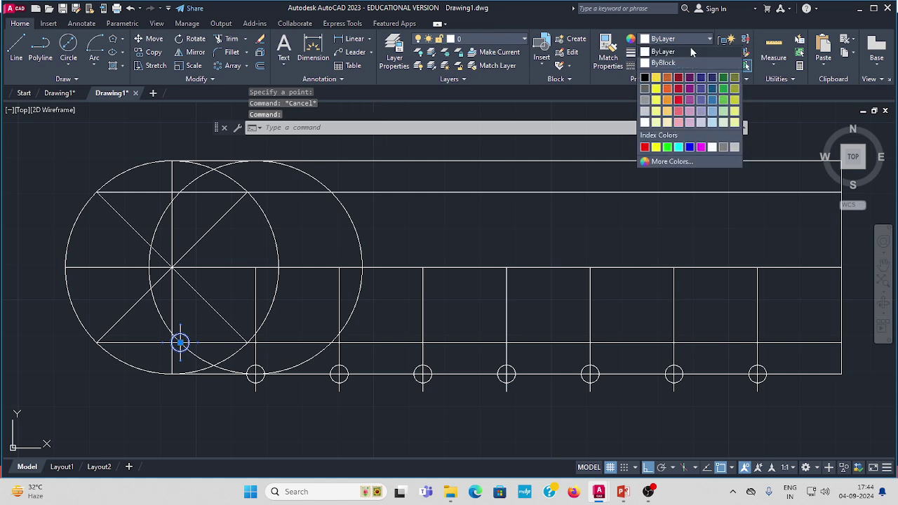
pyautogui.press('Escape')
pyautogui.press('Escape')
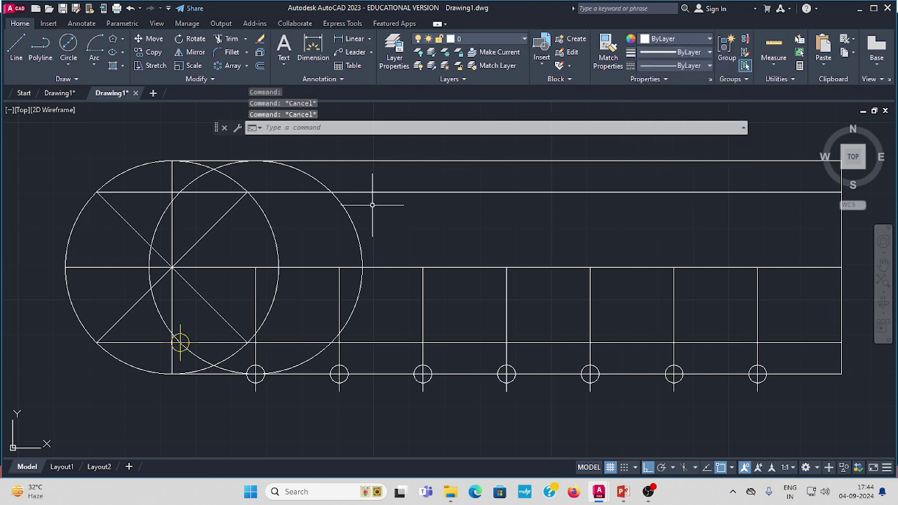
pyautogui.scroll(-2, 370, 200)
pyautogui.moveTo(410, 186); pyautogui.dragTo(332, 218, button='middle')
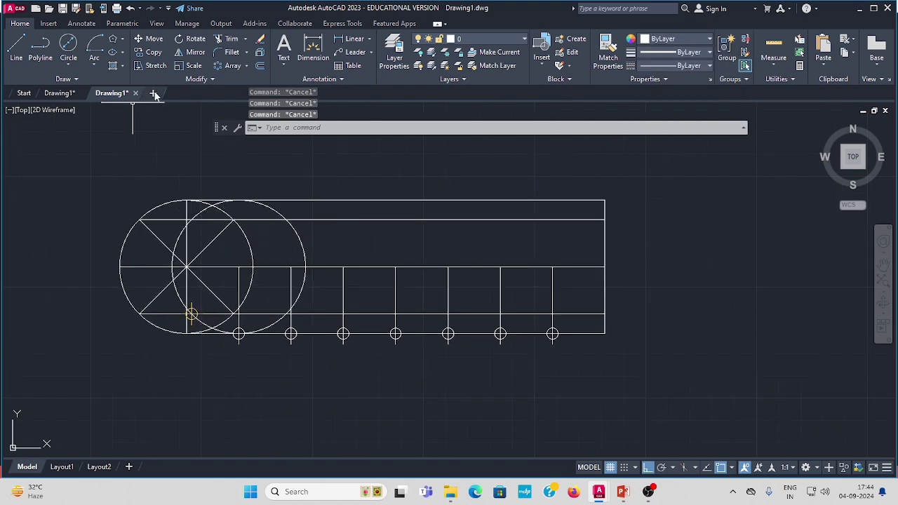
pyautogui.click(155, 39)
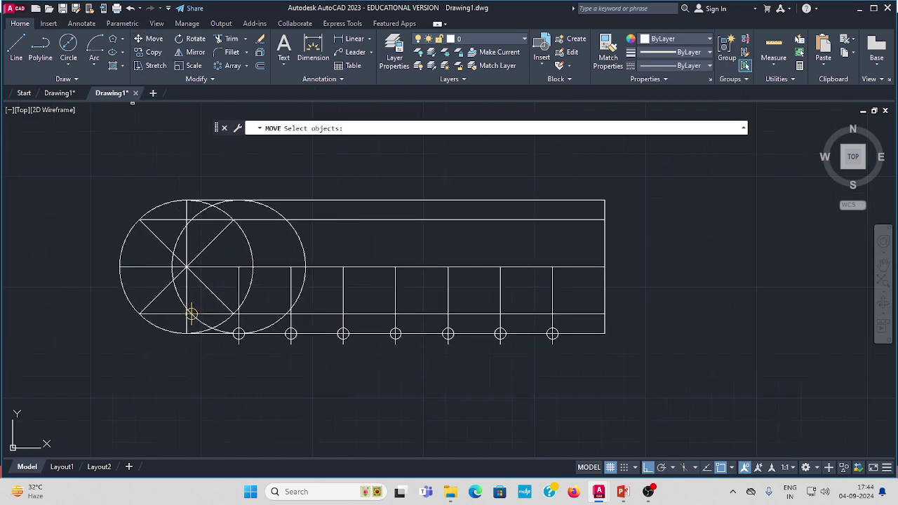
# Move the second Ø60 circle centre-to-centre one division right onto the next vertical line
pyautogui.click(282, 217)
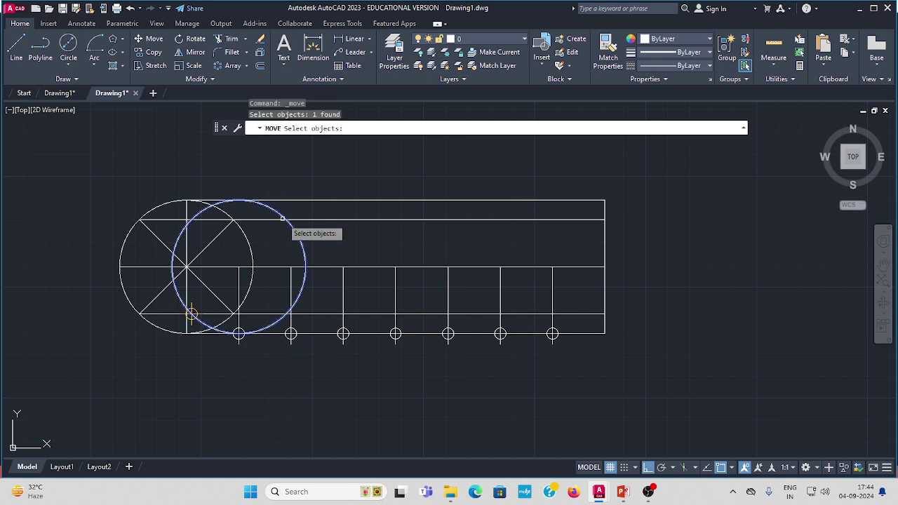
pyautogui.press('Return')
pyautogui.scroll(2, 226, 272)
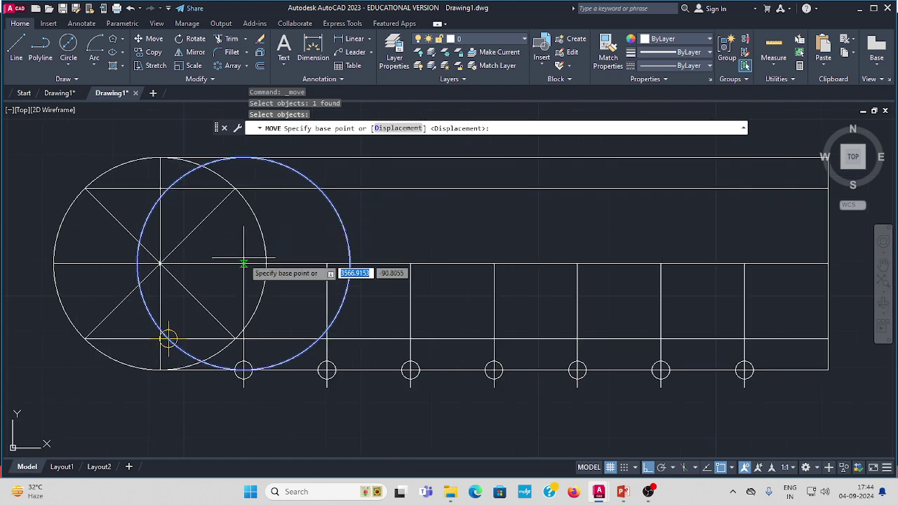
pyautogui.click(244, 264)
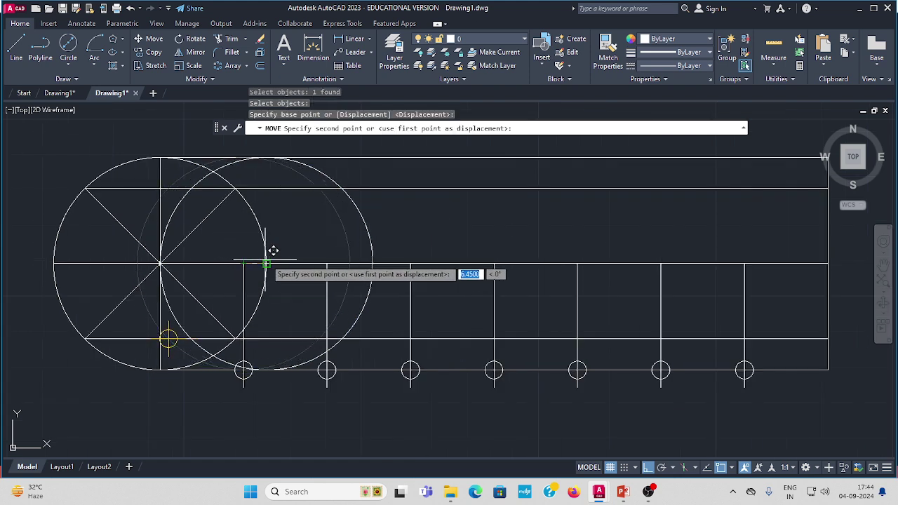
pyautogui.click(327, 264)
pyautogui.press('Escape')
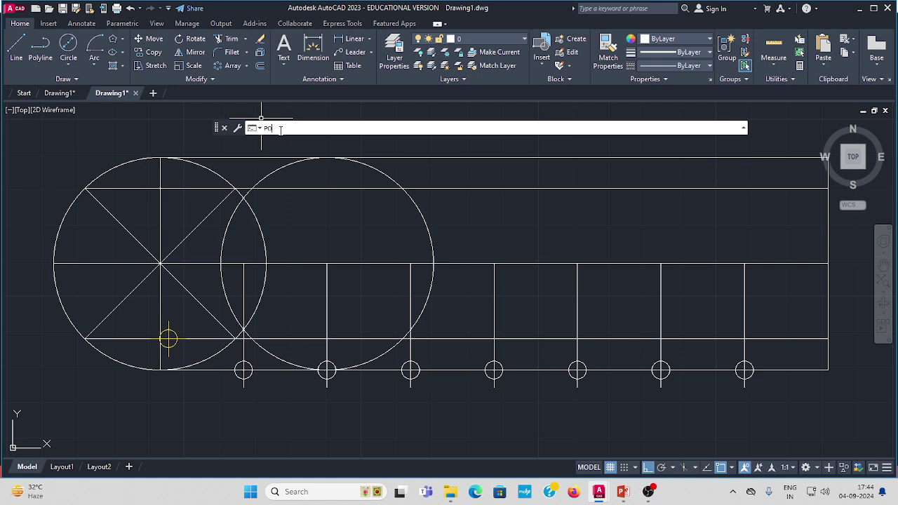
# Place a point where the shifted circle's left edge crosses the horizontal centre line
pyautogui.click(287, 143)
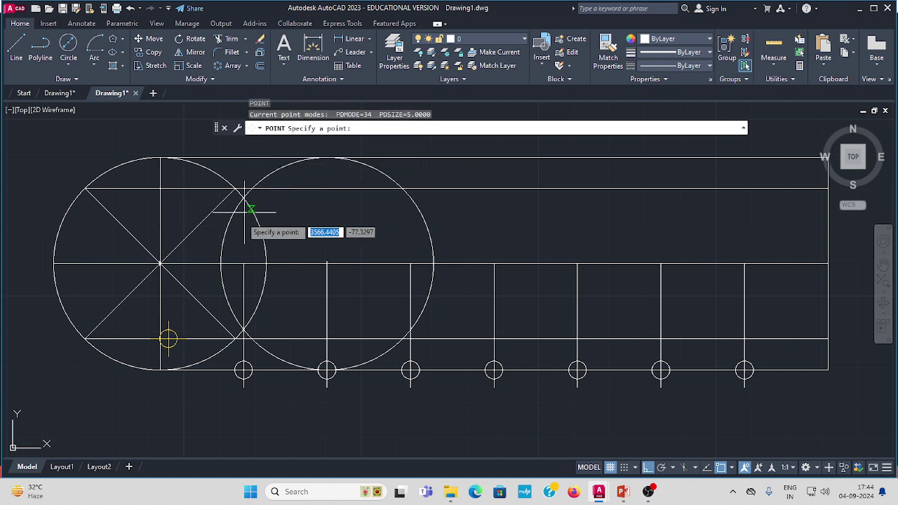
pyautogui.click(221, 263)
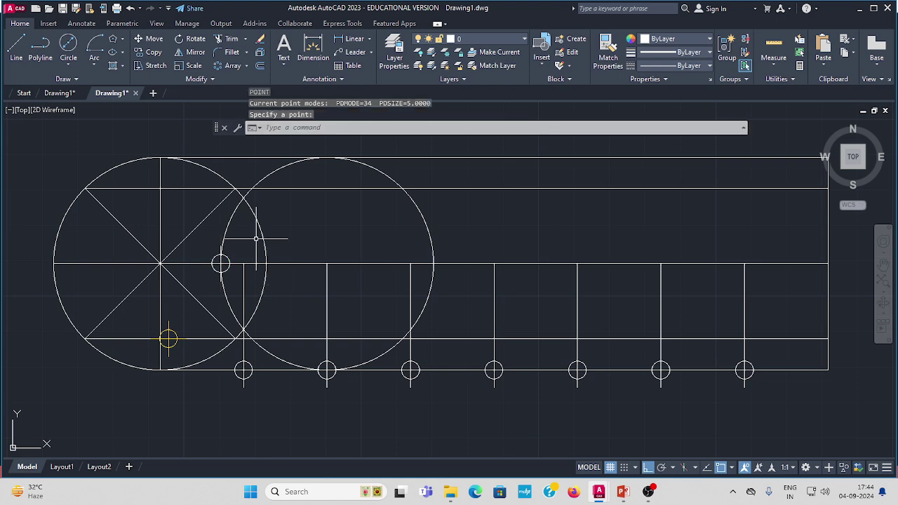
pyautogui.press('Escape')
pyautogui.moveTo(292, 215); pyautogui.dragTo(273, 234, button='middle')
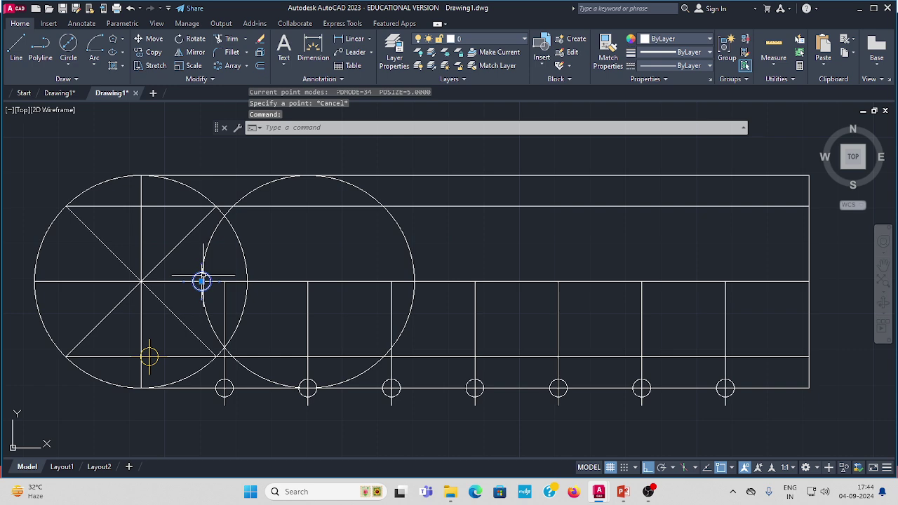
# Check the Object Color list without changing it and reframe the view on the circles
pyautogui.click(709, 39)
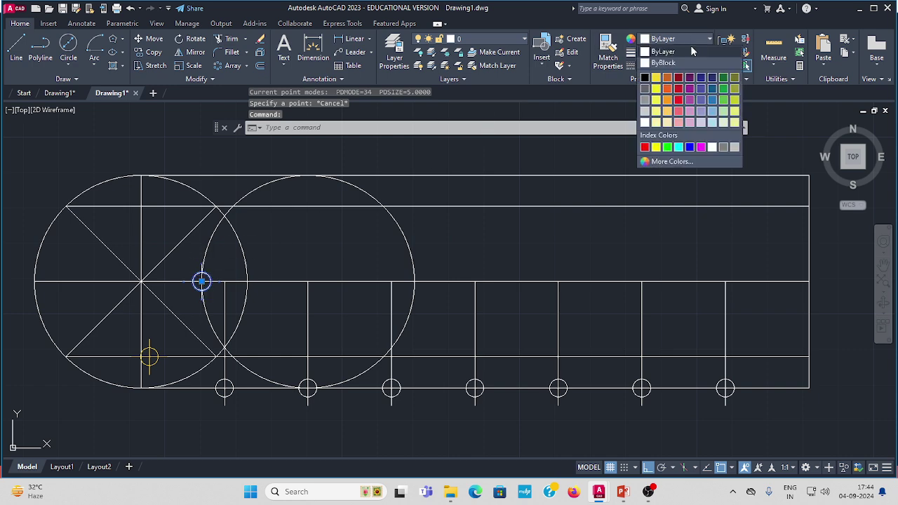
pyautogui.press('Escape')
pyautogui.press('Escape')
pyautogui.press('Escape')
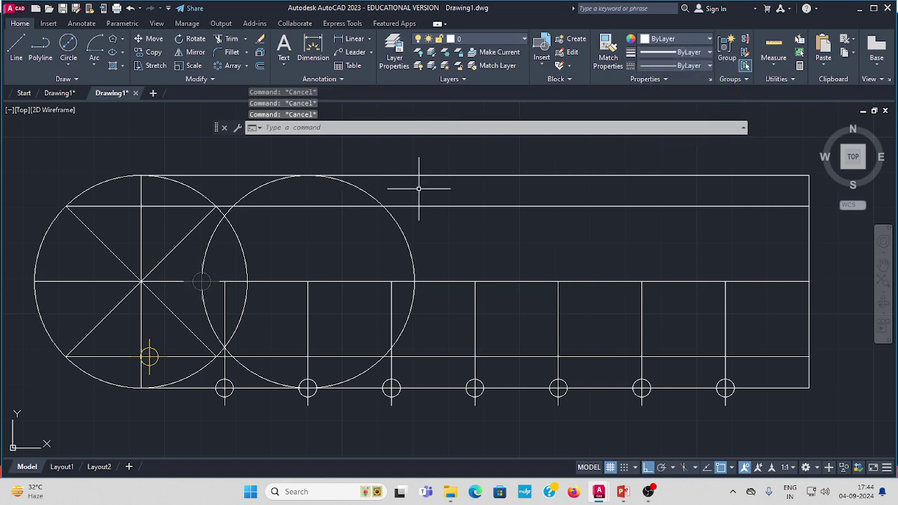
pyautogui.scroll(-4, 378, 188)
pyautogui.moveTo(378, 188); pyautogui.dragTo(294, 193, button='middle')
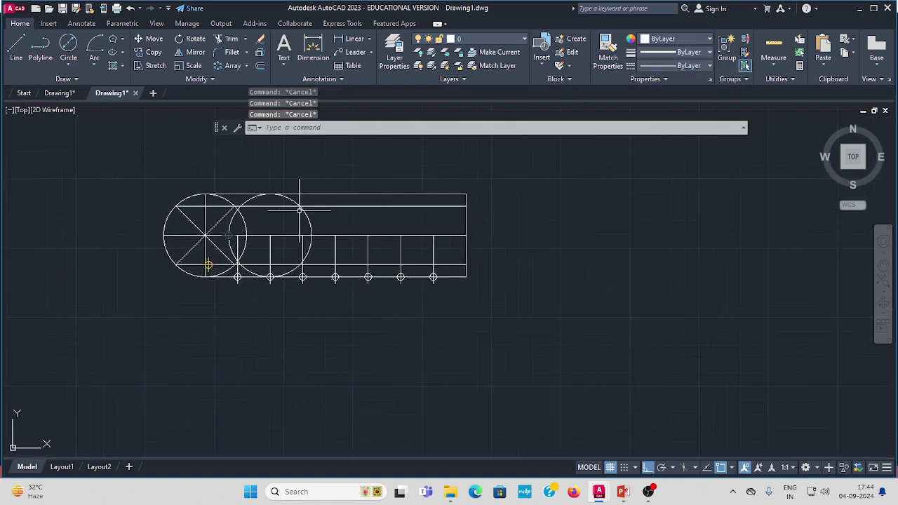
pyautogui.scroll(4, 300, 194)
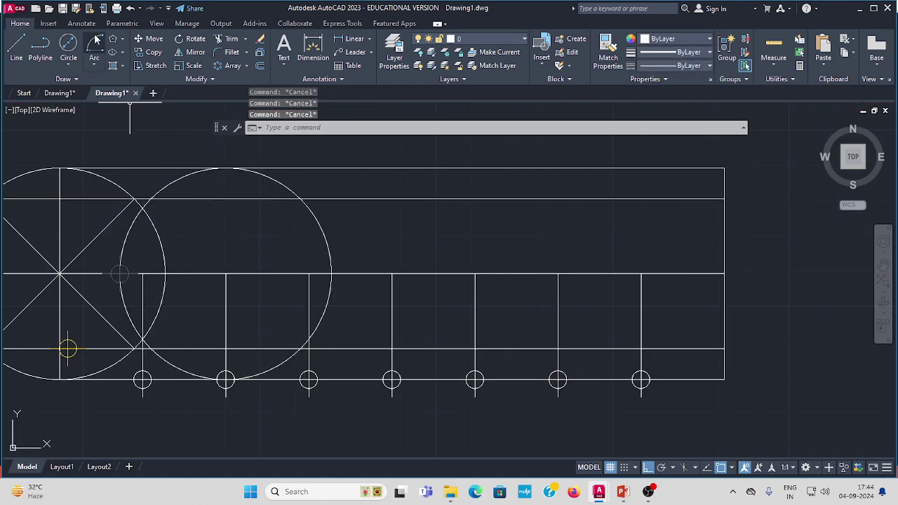
# Move the rolling circle another 23.55 division right, centring it on the third vertical line
pyautogui.click(151, 42)
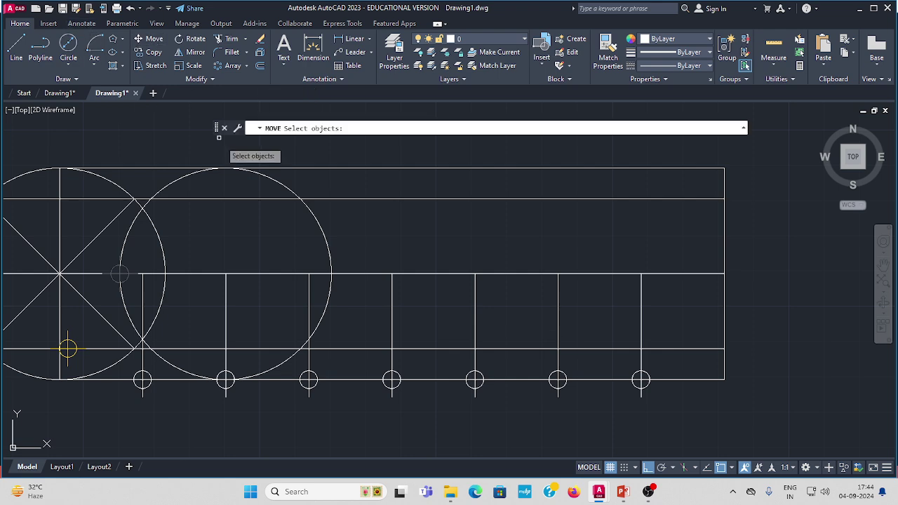
pyautogui.click(182, 177)
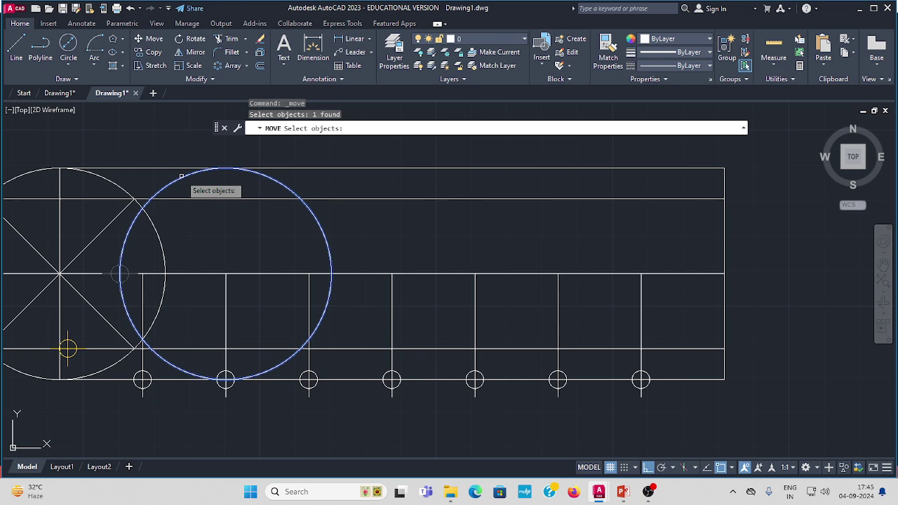
pyautogui.press('Return')
pyautogui.scroll(-2, 207, 223)
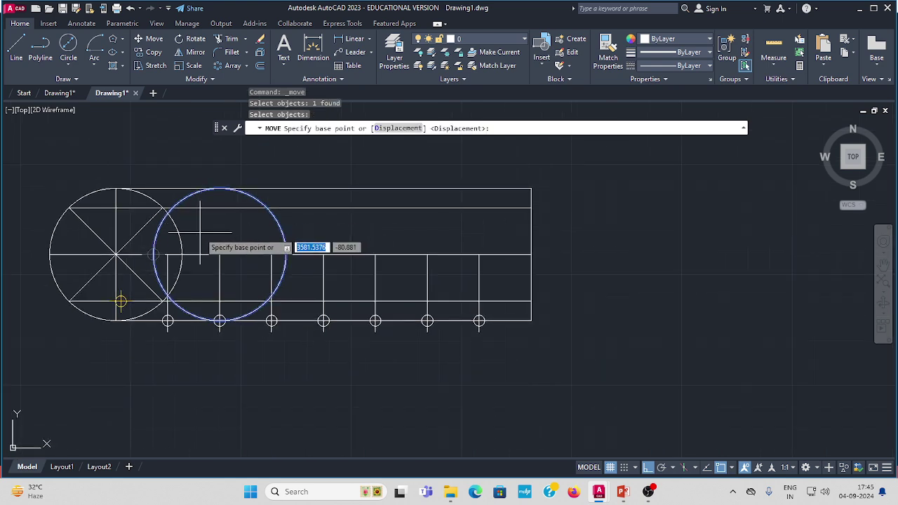
pyautogui.scroll(2, 200, 232)
pyautogui.click(230, 267)
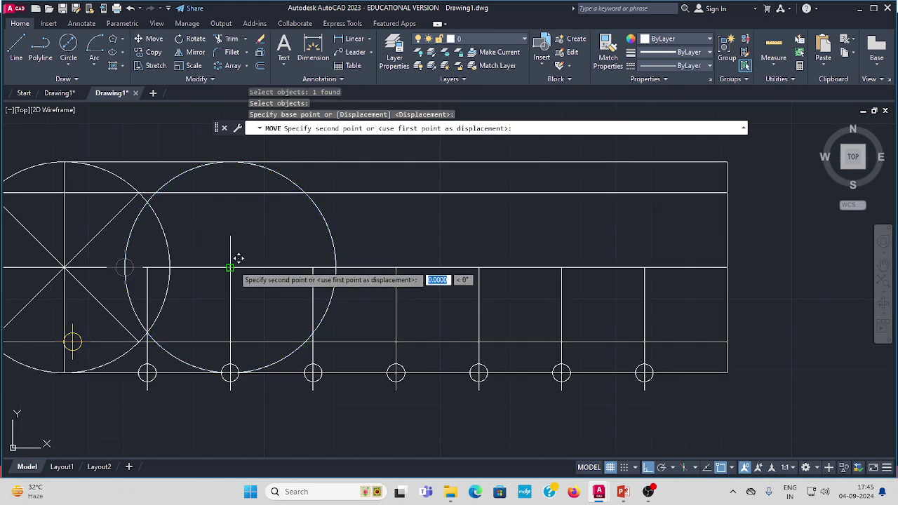
pyautogui.click(313, 267)
pyautogui.press('Escape')
pyautogui.moveTo(272, 229); pyautogui.dragTo(304, 233, button='middle')
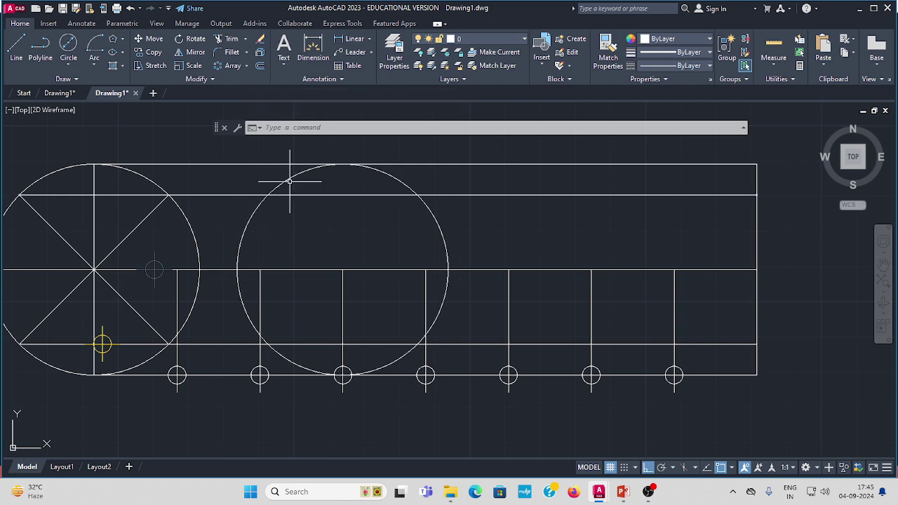
pyautogui.click(153, 52)
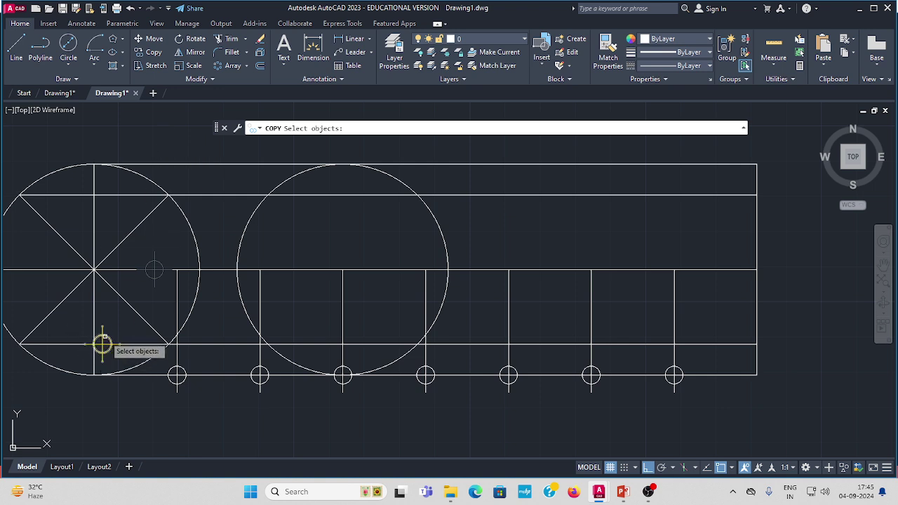
# Copy the yellow point marker to where the circle crosses the upper horizontal line
pyautogui.click(102, 343)
pyautogui.press('Return')
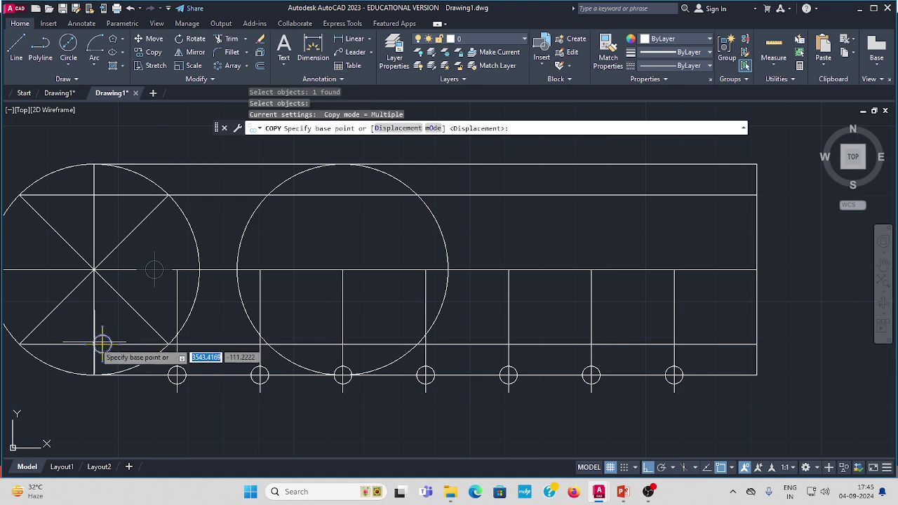
pyautogui.click(102, 344)
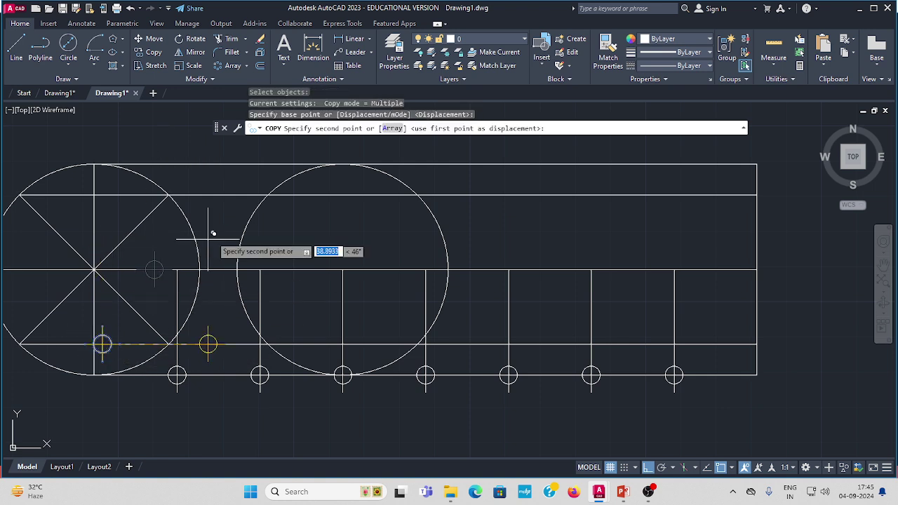
pyautogui.click(267, 195)
pyautogui.press('Return')
pyautogui.press('Return')
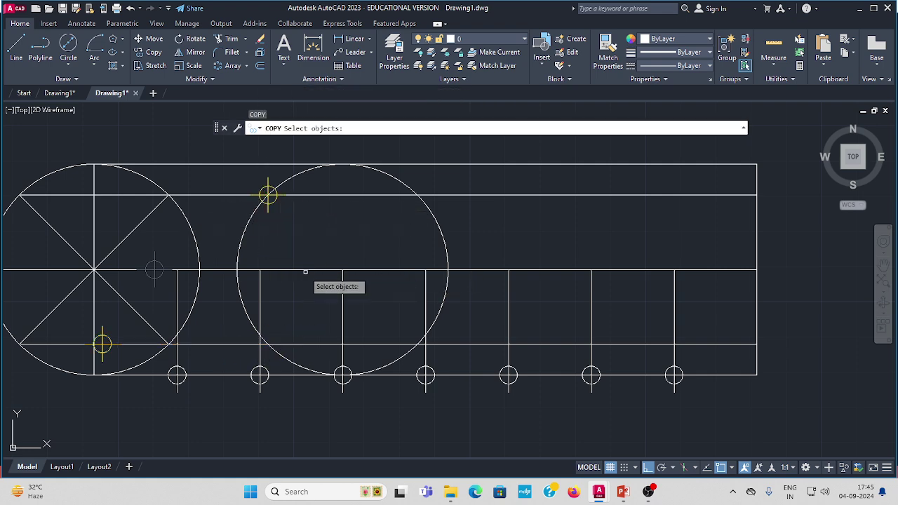
pyautogui.press('Escape')
pyautogui.moveTo(219, 175); pyautogui.dragTo(207, 188, button='middle')
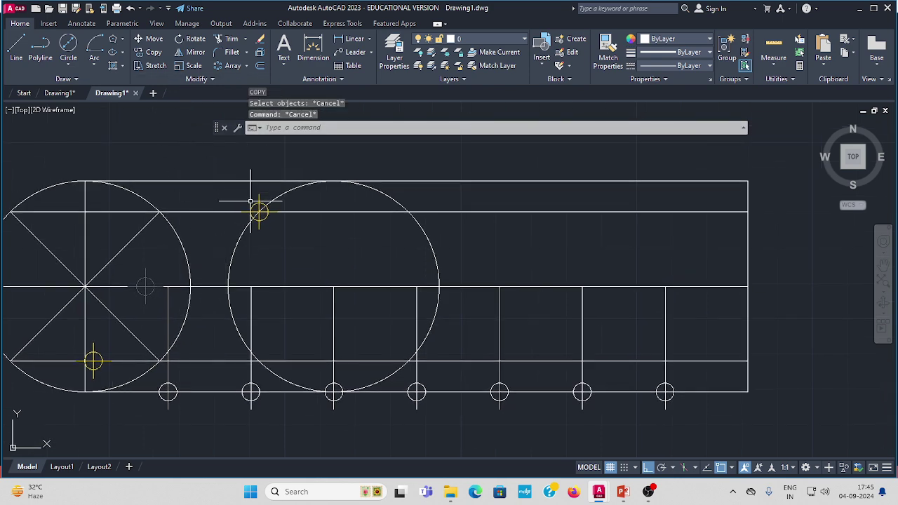
# Select the grey centre-line point marker and inspect the Object Color list without changing it
pyautogui.click(146, 287)
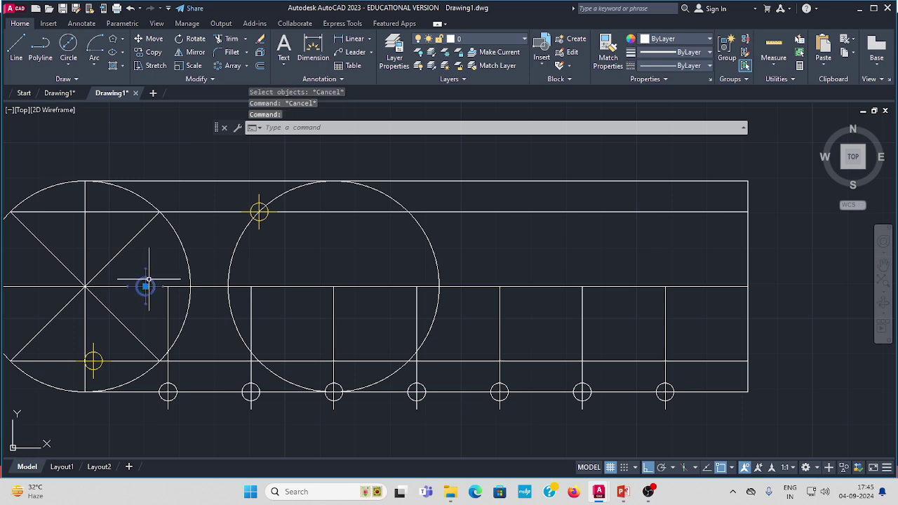
pyautogui.click(708, 40)
pyautogui.press('Escape')
pyautogui.press('Escape')
pyautogui.moveTo(256, 232); pyautogui.dragTo(233, 257, button='middle')
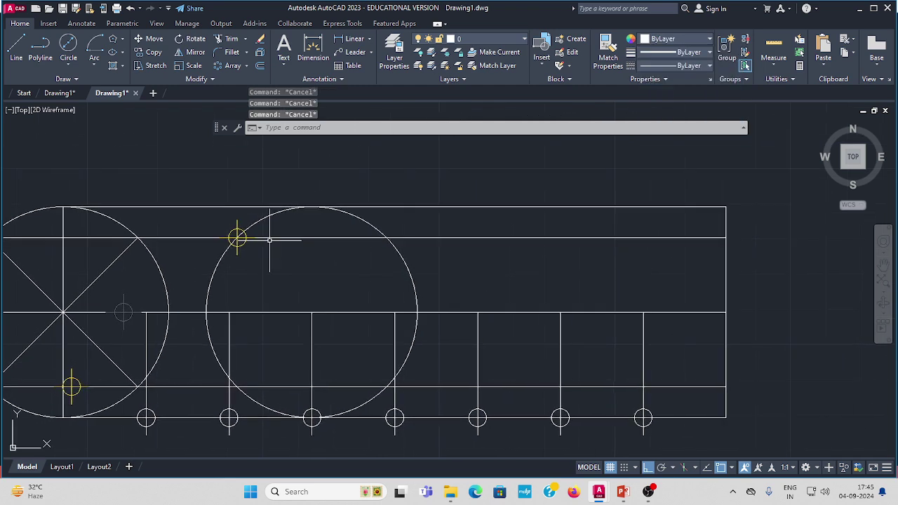
pyautogui.click(154, 39)
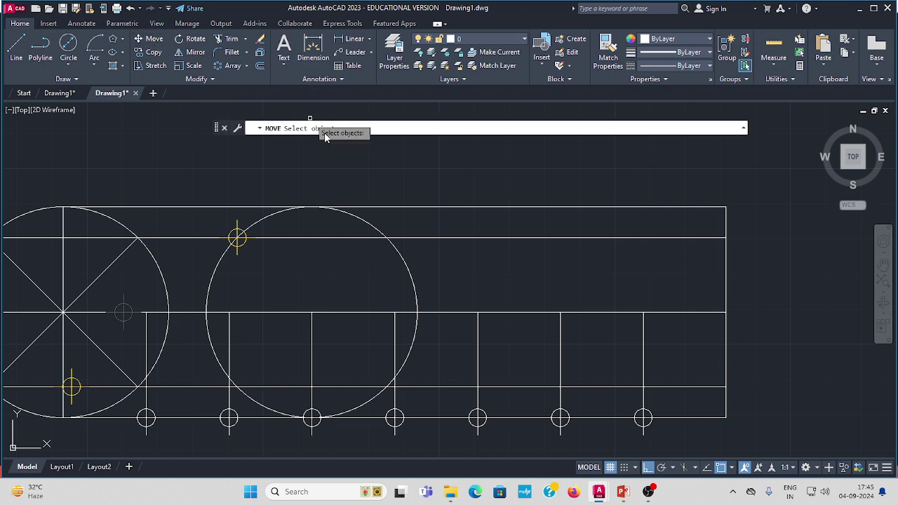
# Move the rolling circle one more division right, centring it on the fourth vertical line
pyautogui.click(369, 225)
pyautogui.press('Return')
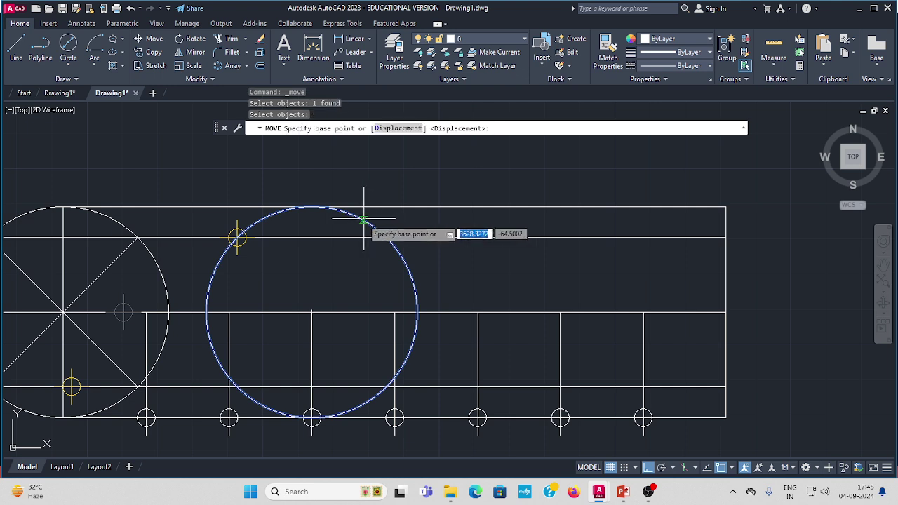
pyautogui.click(312, 313)
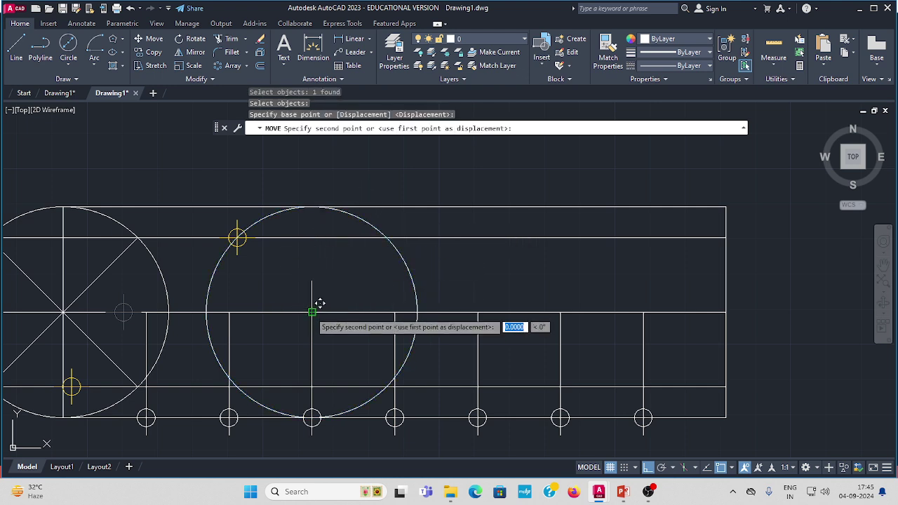
pyautogui.click(401, 304)
pyautogui.press('Escape')
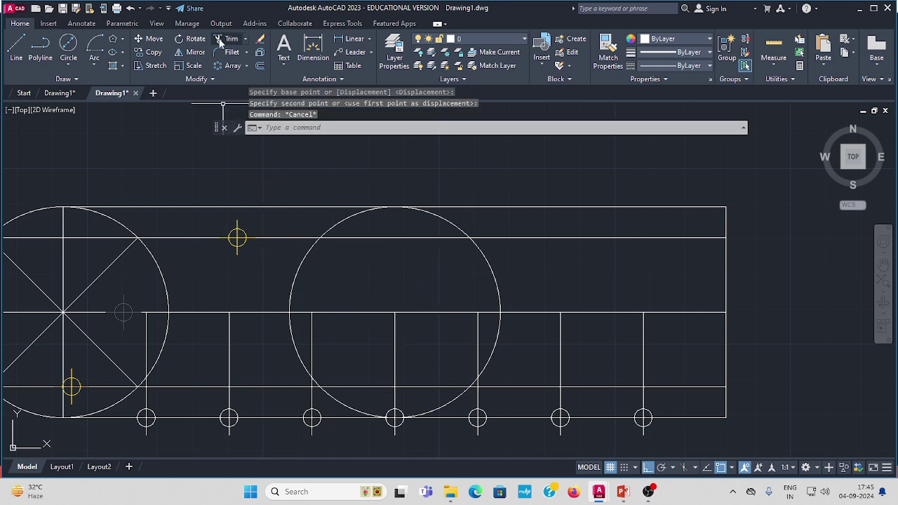
# Copy the yellow marker onto the top quadrant of the second rolling circle
pyautogui.click(147, 54)
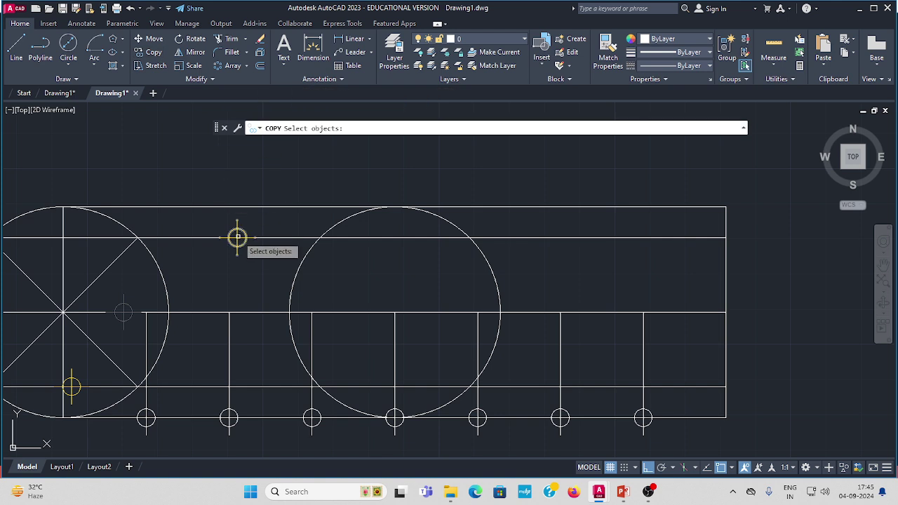
pyautogui.click(237, 238)
pyautogui.press('Return')
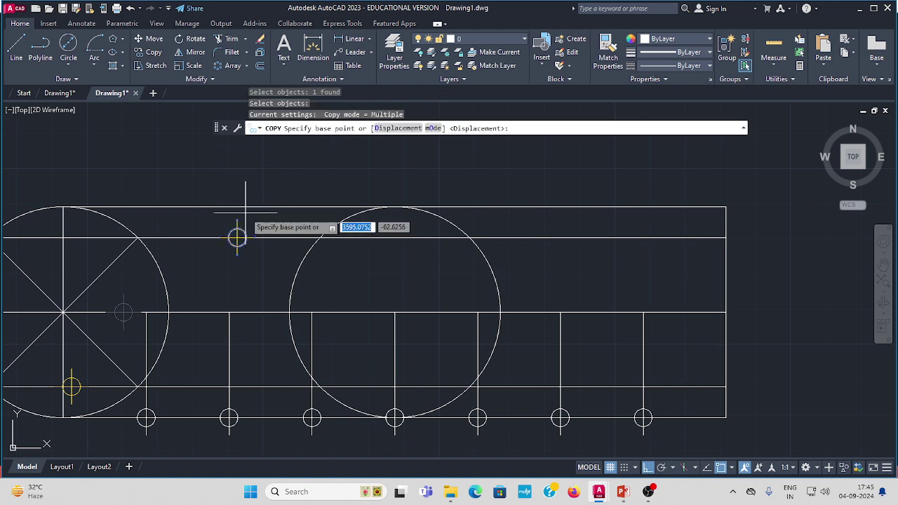
pyautogui.click(237, 238)
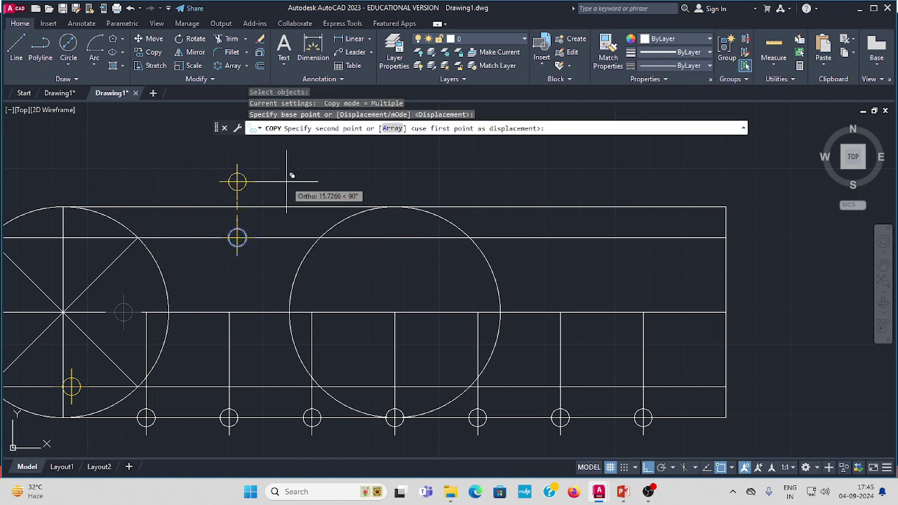
pyautogui.click(395, 207)
pyautogui.press('Escape')
pyautogui.scroll(-3, 489, 207)
pyautogui.moveTo(490, 207); pyautogui.dragTo(336, 223, button='middle')
pyautogui.press('Escape')
pyautogui.scroll(3, 182, 262)
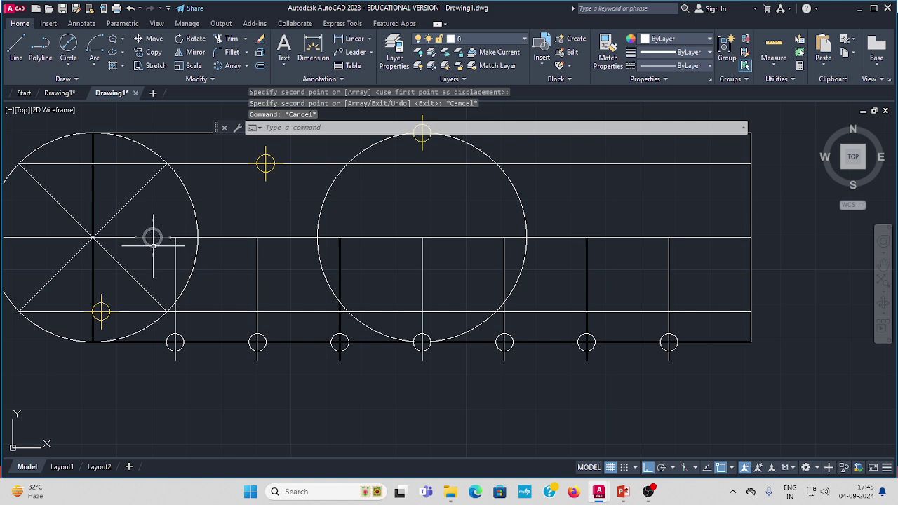
pyautogui.click(152, 239)
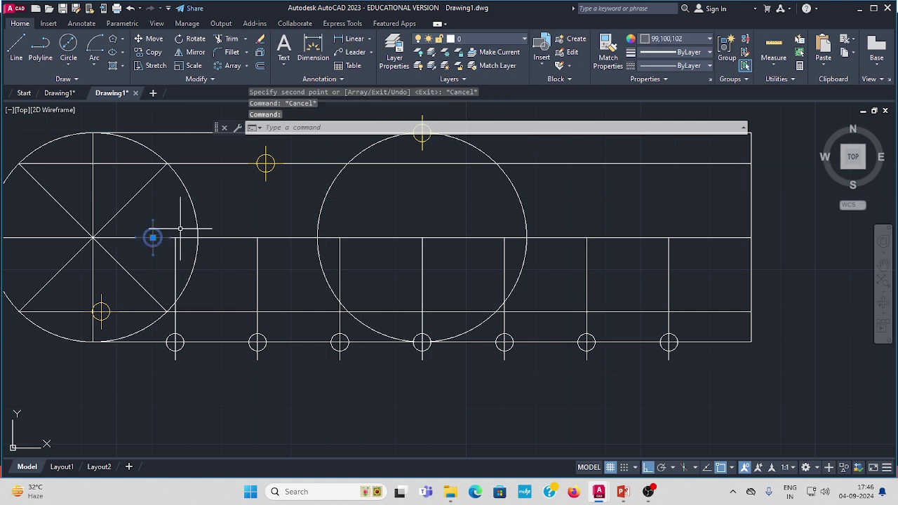
# Restore the accidentally erased centre-line marker with Undo and change its colour to yellow
pyautogui.press('Delete')
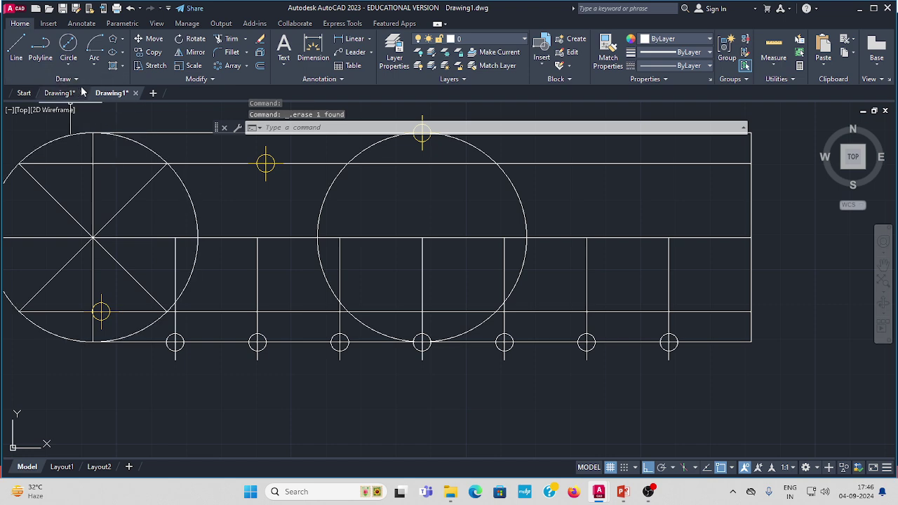
pyautogui.click(132, 9)
pyautogui.press('Escape')
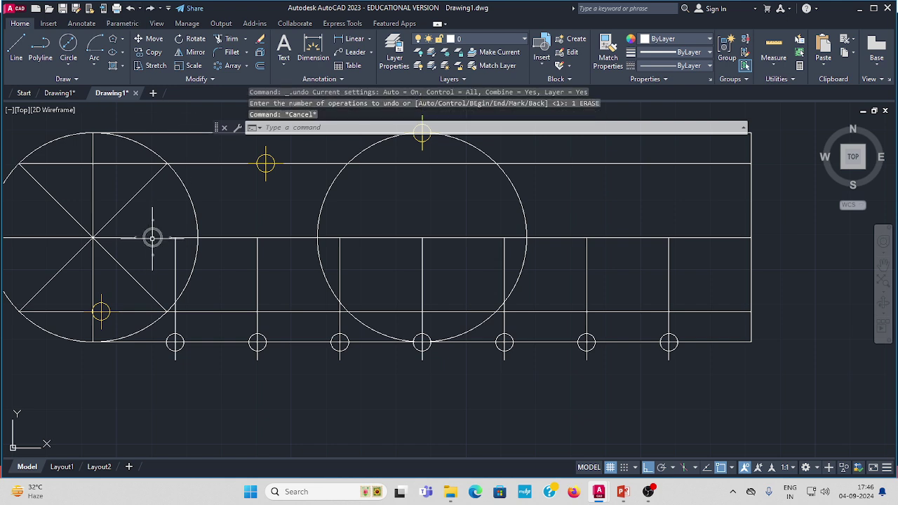
pyautogui.click(149, 231)
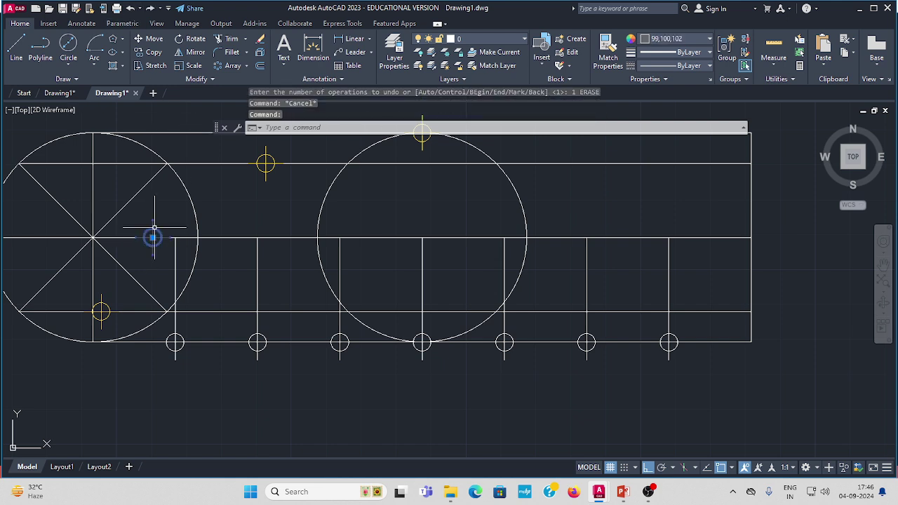
pyautogui.click(710, 39)
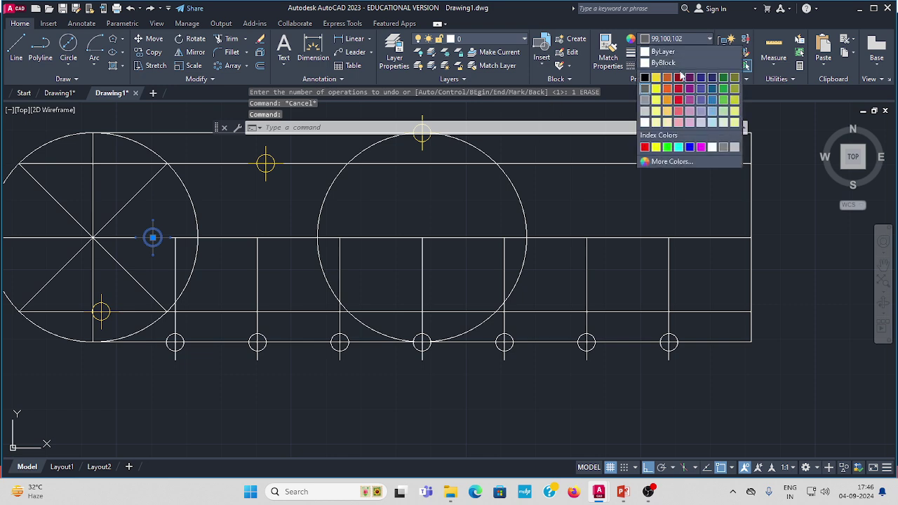
pyautogui.click(655, 102)
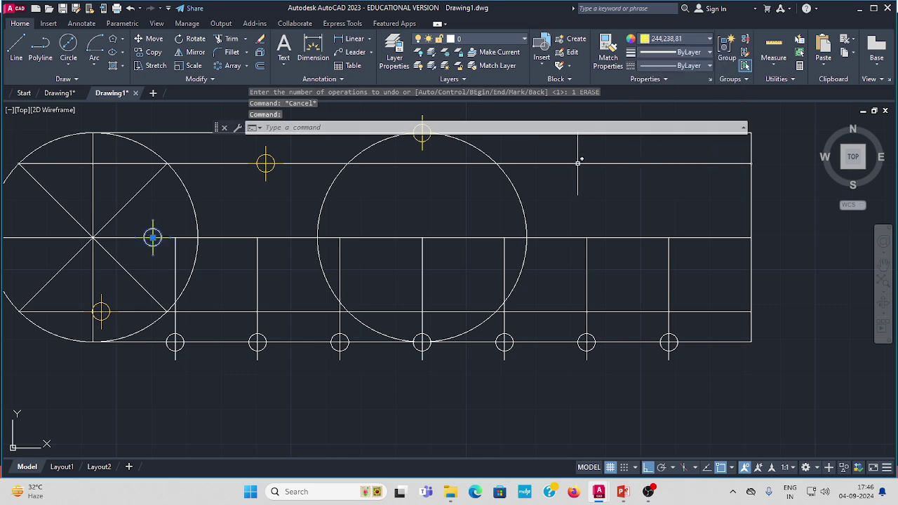
pyautogui.press('Escape')
pyautogui.scroll(-3, 359, 195)
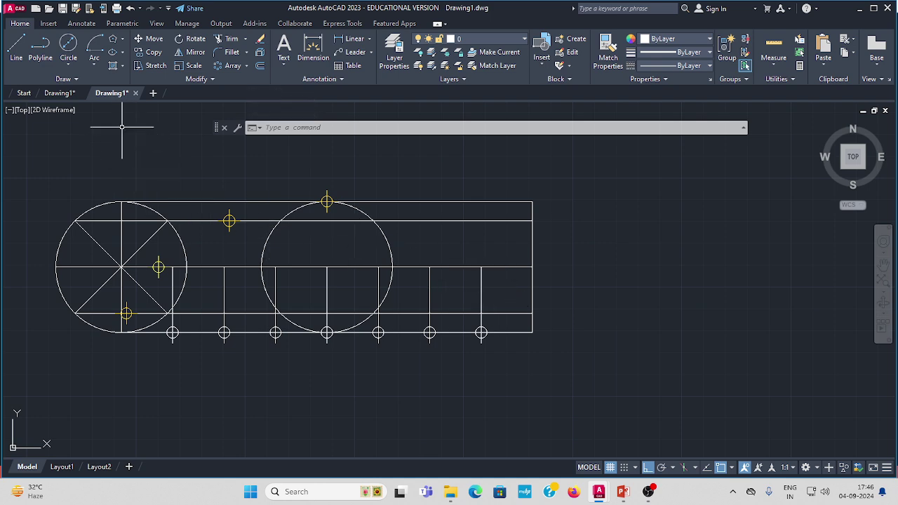
pyautogui.click(196, 53)
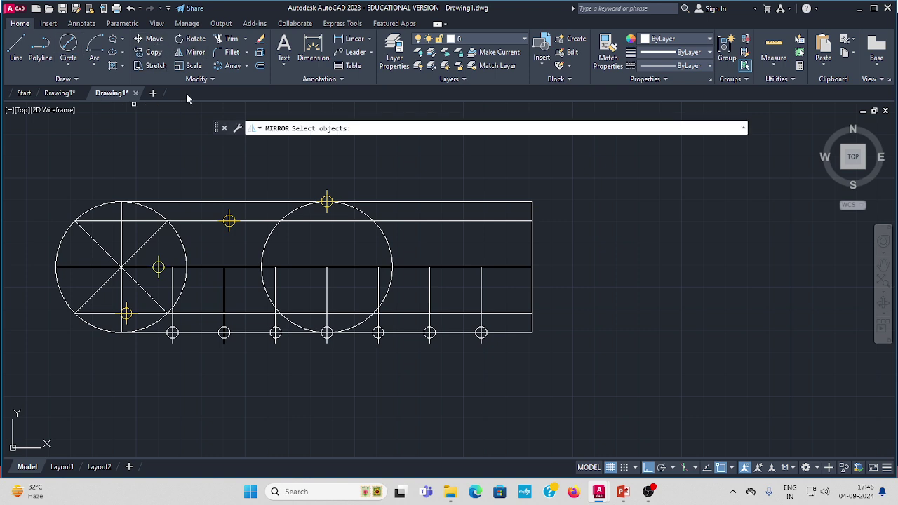
# Mirror the yellow markers about the line through the second circle's top and bottom quadrants
pyautogui.click(126, 313)
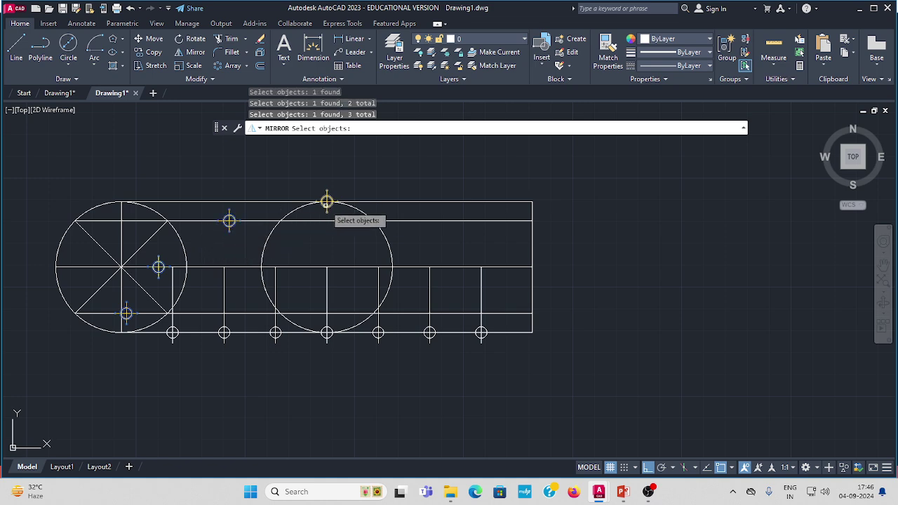
pyautogui.press('Return')
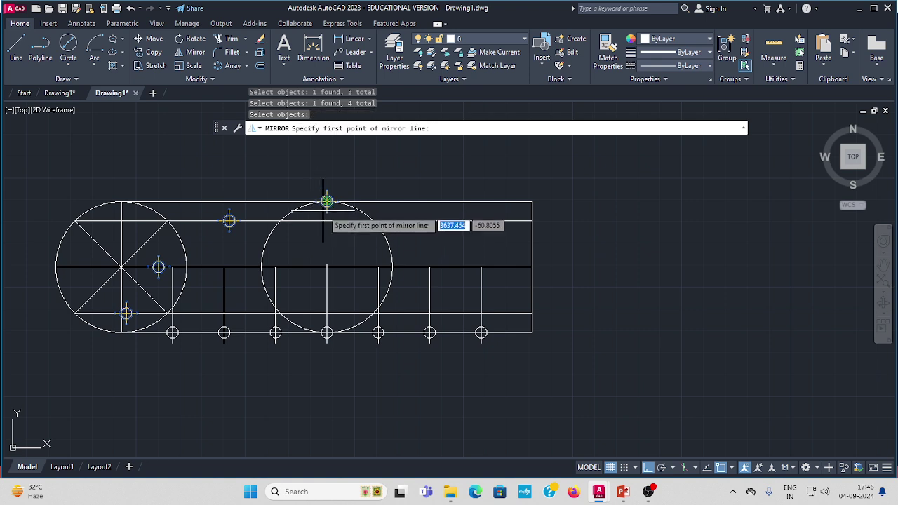
pyautogui.click(327, 202)
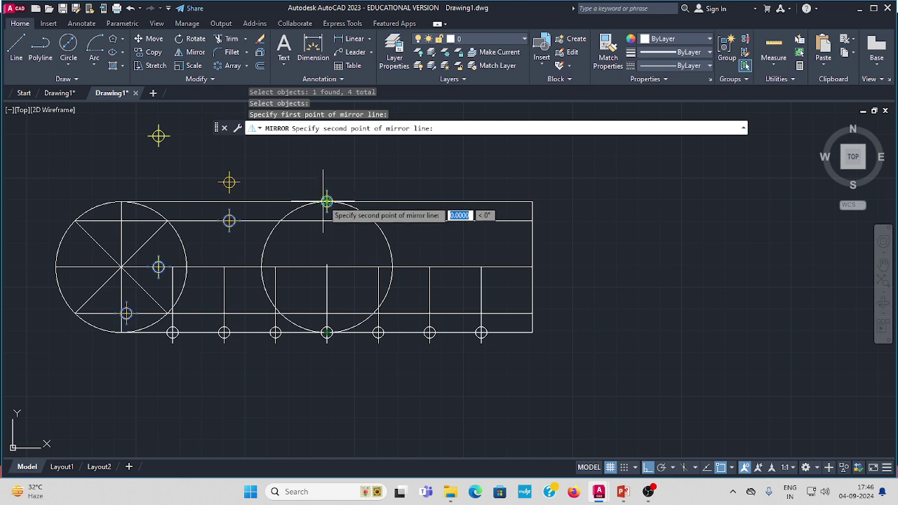
pyautogui.click(326, 333)
pyautogui.click(354, 374)
pyautogui.press('Escape')
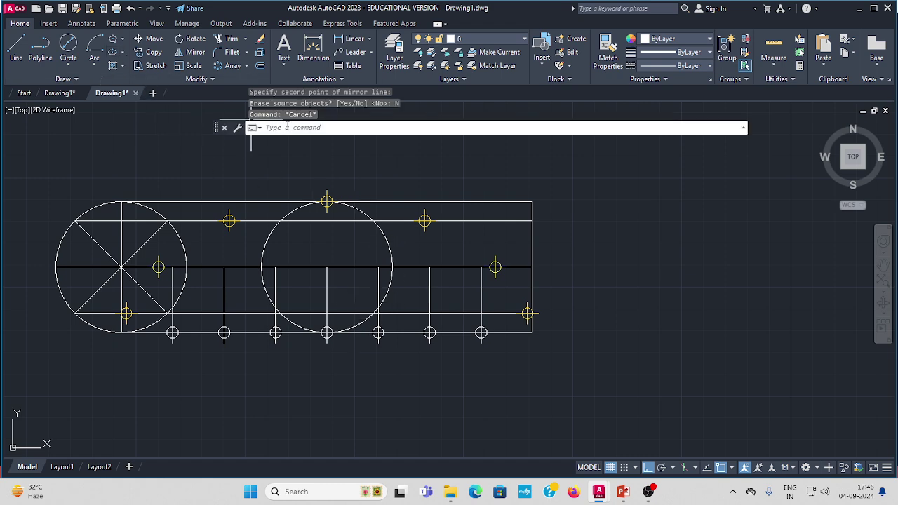
pyautogui.click(77, 80)
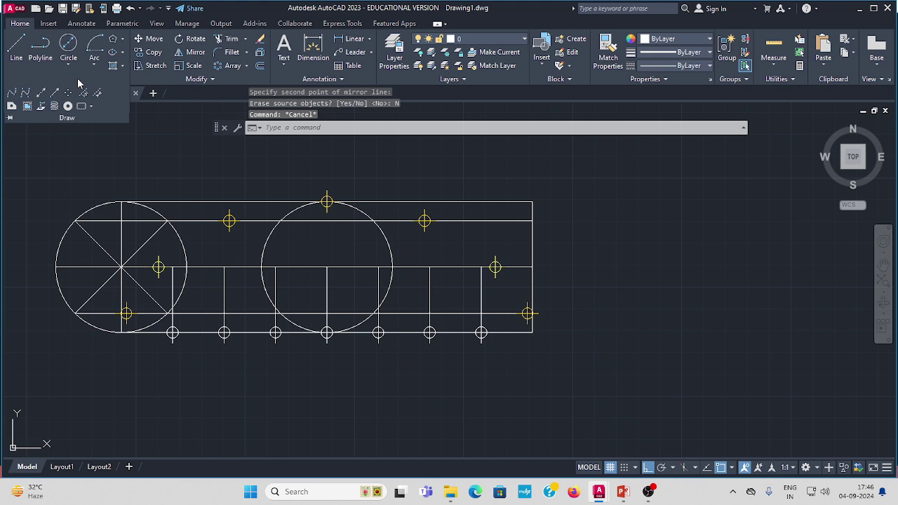
# Start a spline at the first circle's bottom point and thread it through the first yellow markers
pyautogui.click(11, 95)
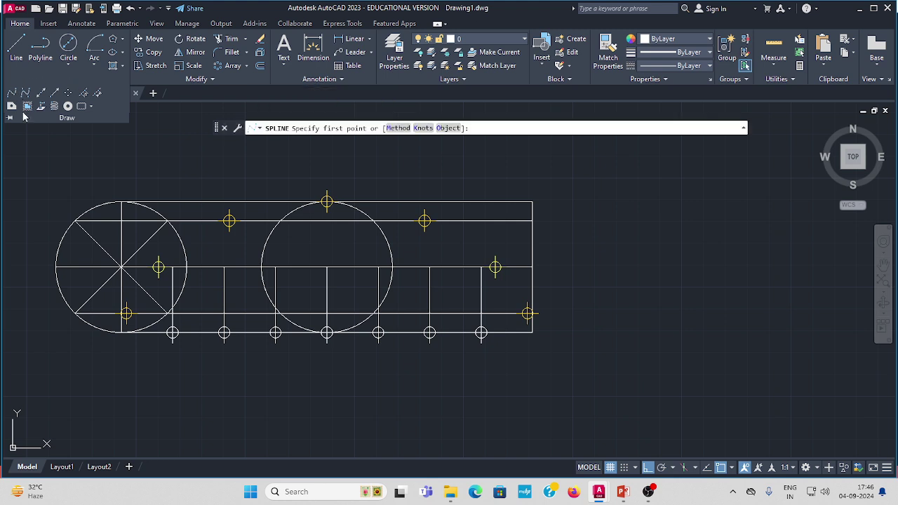
pyautogui.scroll(4, 112, 329)
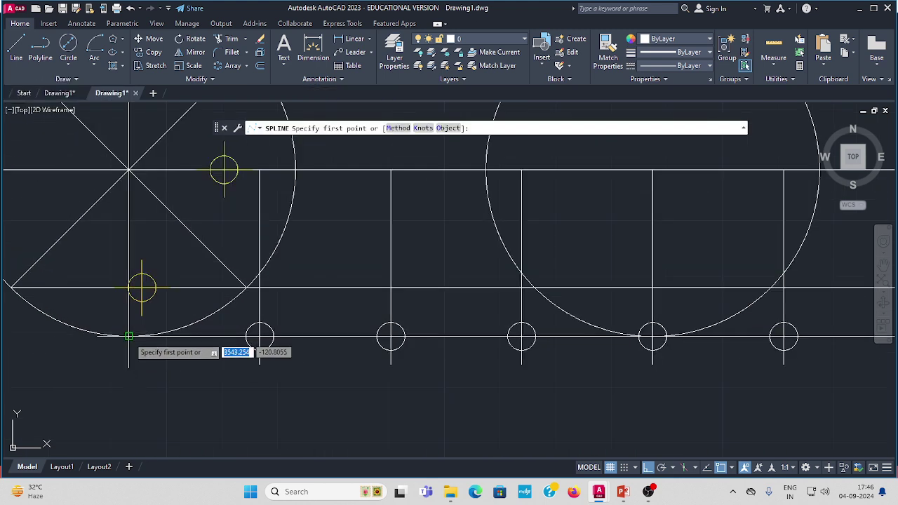
pyautogui.click(129, 336)
pyautogui.click(142, 288)
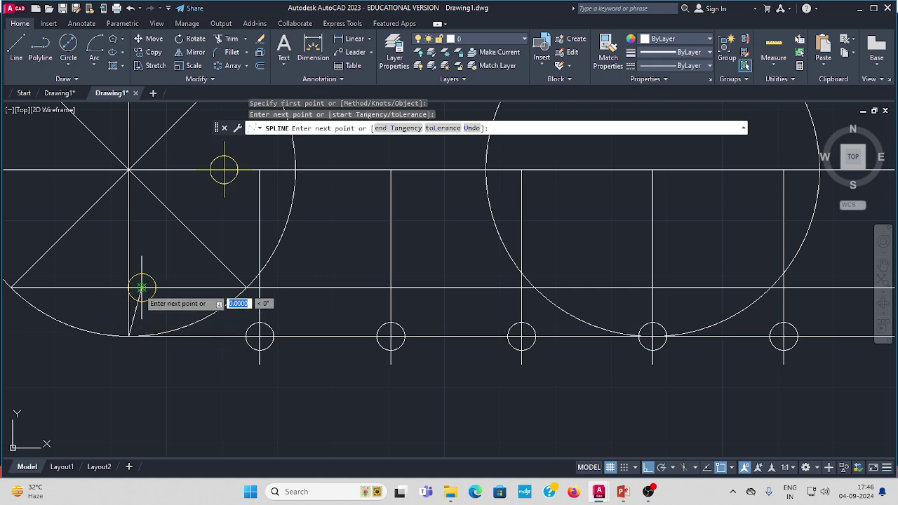
pyautogui.moveTo(195, 214)
pyautogui.mouseDown(button='middle')
pyautogui.moveTo(201, 226)
pyautogui.moveTo(163, 242)
pyautogui.mouseUp(button='middle')
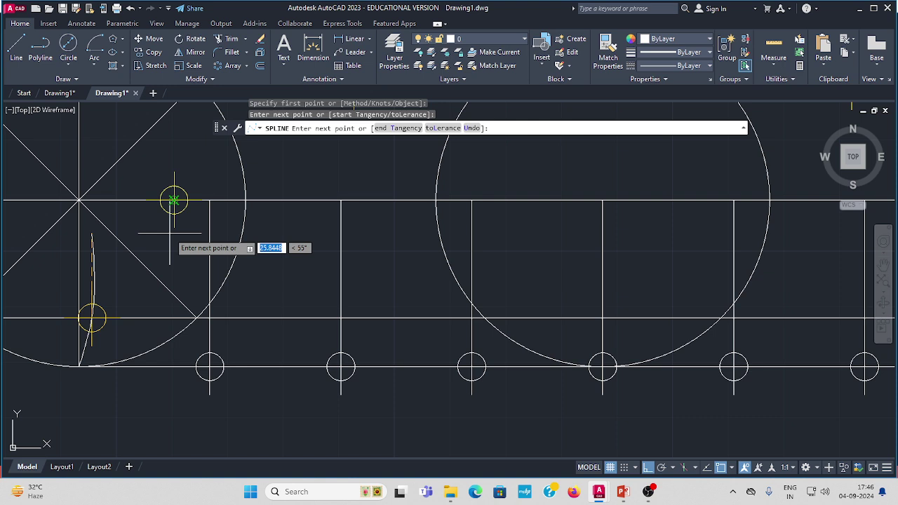
pyautogui.click(647, 469)
pyautogui.scroll(-2, 180, 197)
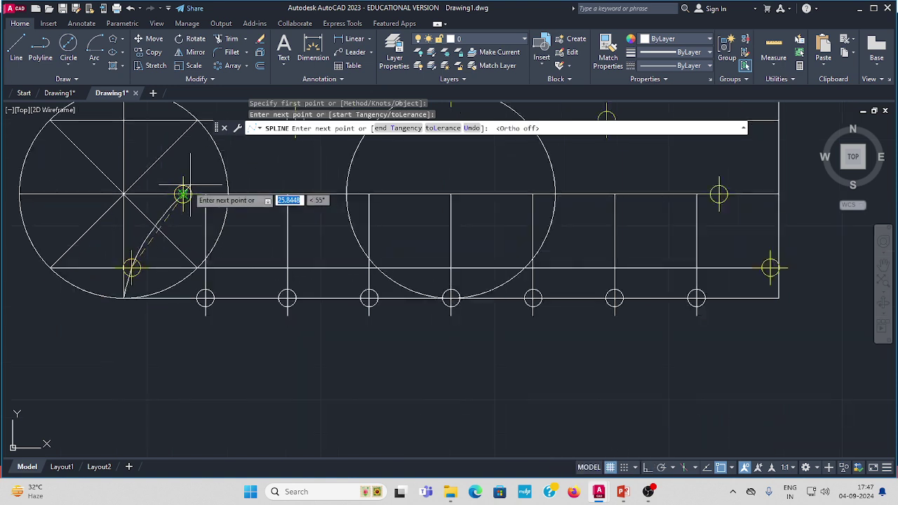
pyautogui.click(183, 194)
pyautogui.moveTo(235, 157); pyautogui.dragTo(121, 251, button='middle')
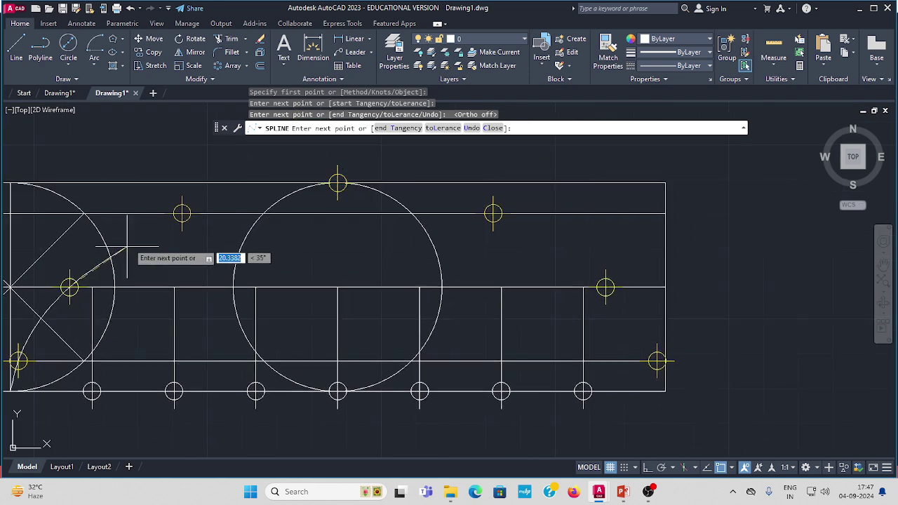
# Continue the spline over the second circle's top and the descending markers, ending below the rectangle
pyautogui.click(182, 212)
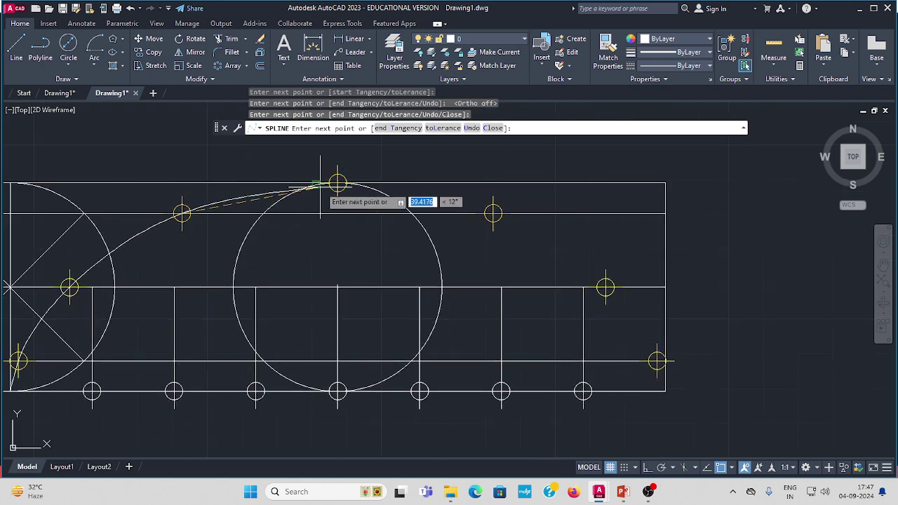
pyautogui.click(337, 184)
pyautogui.scroll(-2, 140, 184)
pyautogui.moveTo(288, 188); pyautogui.dragTo(167, 178, button='middle')
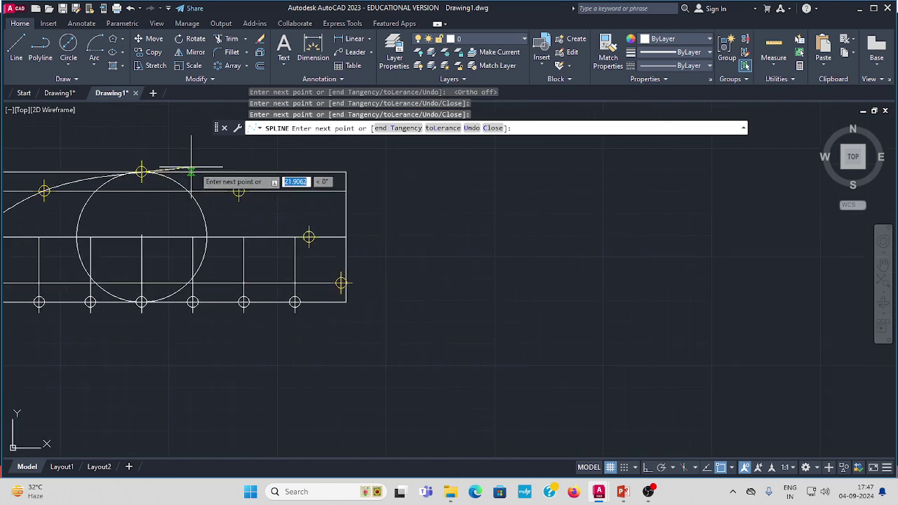
pyautogui.click(239, 190)
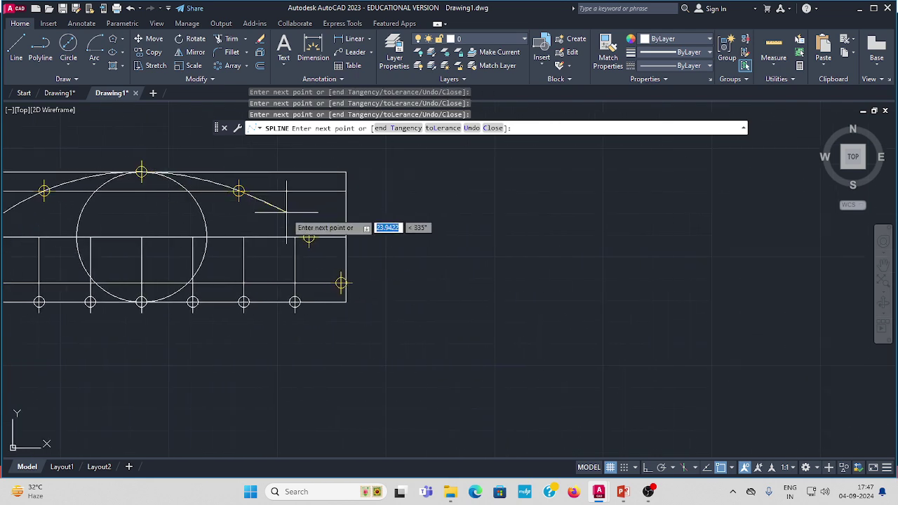
pyautogui.click(309, 236)
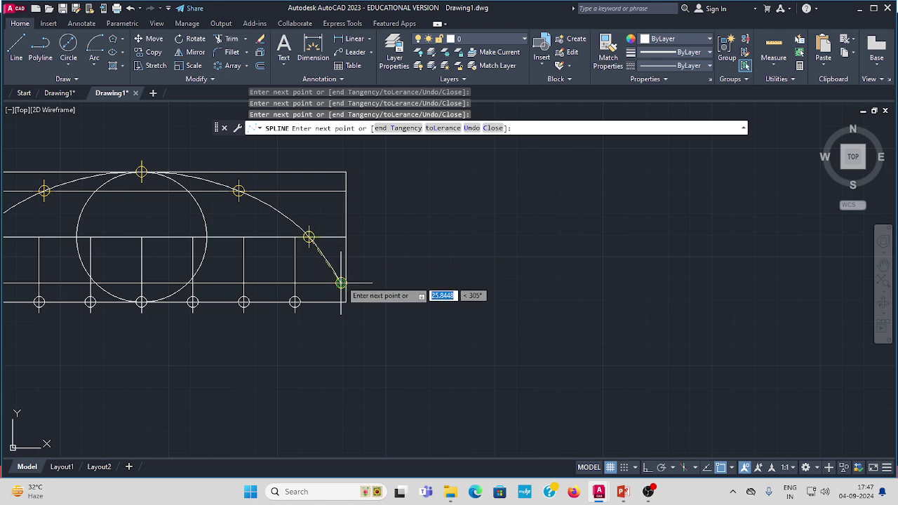
pyautogui.click(340, 283)
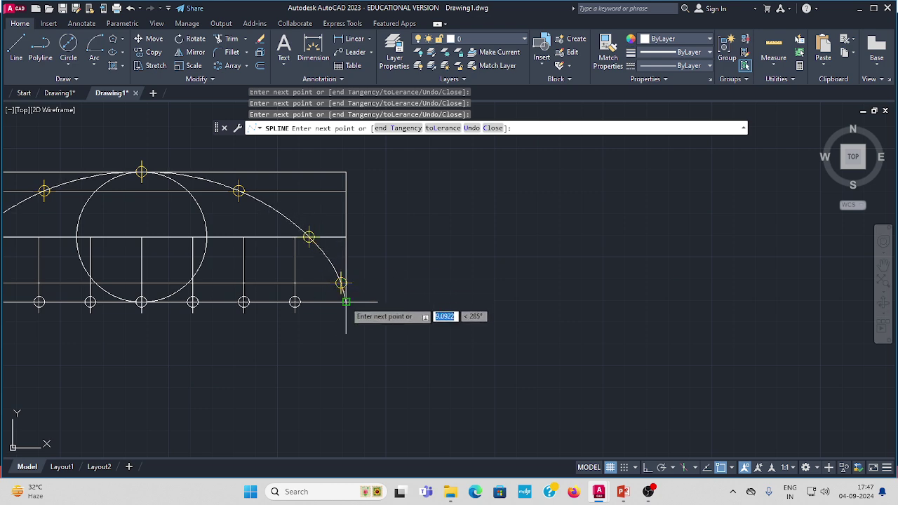
pyautogui.click(353, 369)
pyautogui.press('Return')
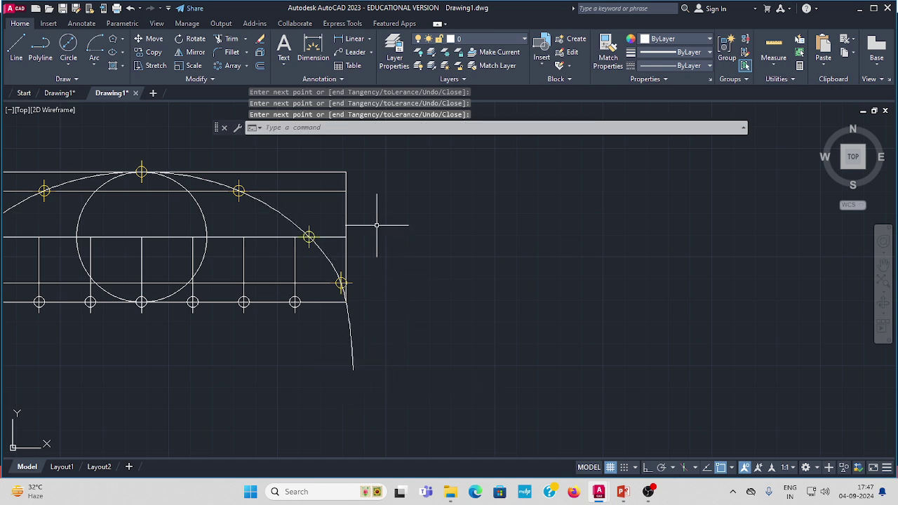
# Trim away the spline tail hanging below the rectangle's base line
pyautogui.click(226, 42)
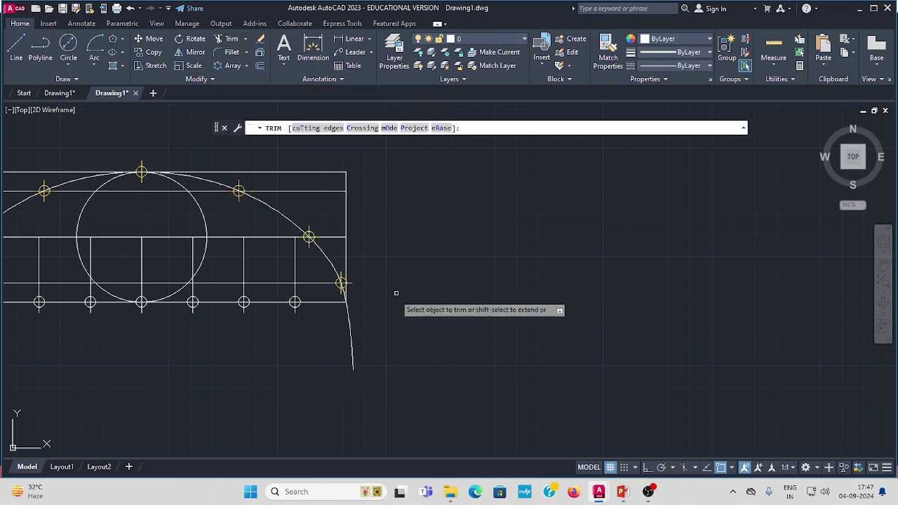
pyautogui.click(351, 342)
pyautogui.press('Escape')
pyautogui.scroll(-2, 396, 303)
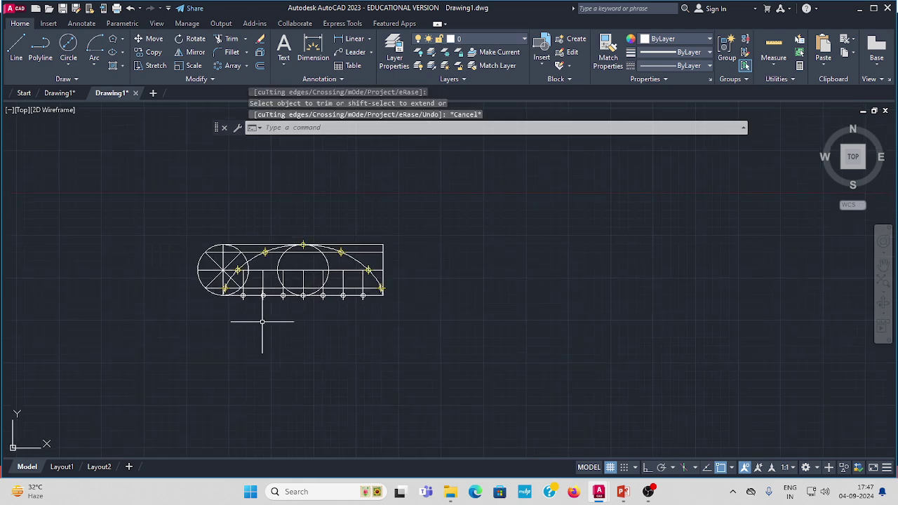
pyautogui.click(246, 239)
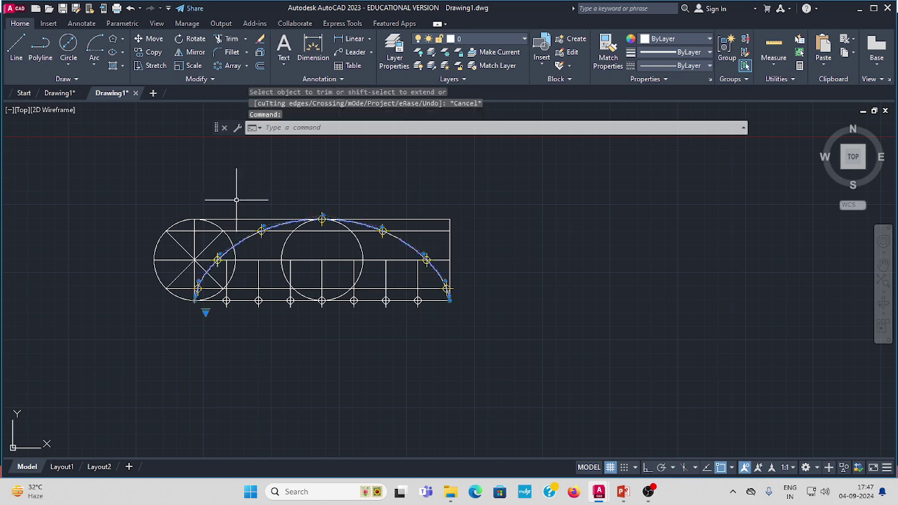
pyautogui.press('Escape')
pyautogui.press('Escape')
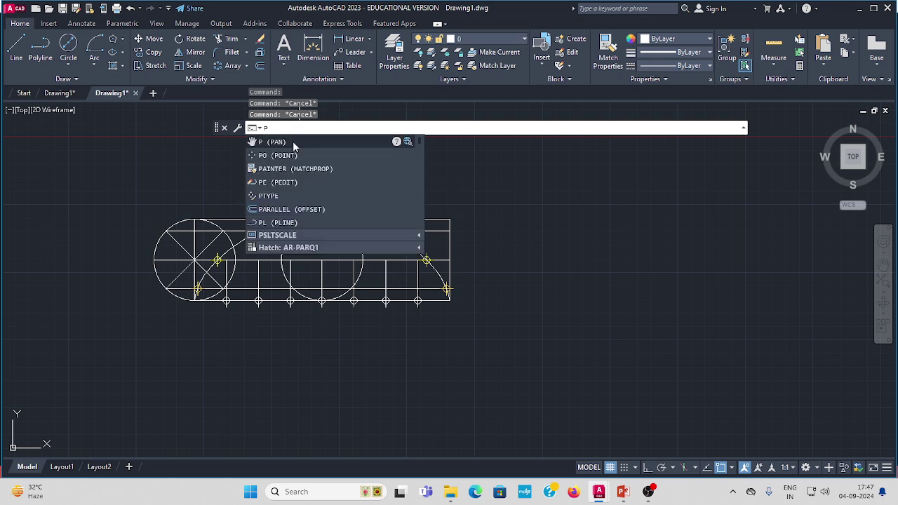
# Convert the spline with PEDIT into a polyline of precision 10 and width 1
pyautogui.click(288, 183)
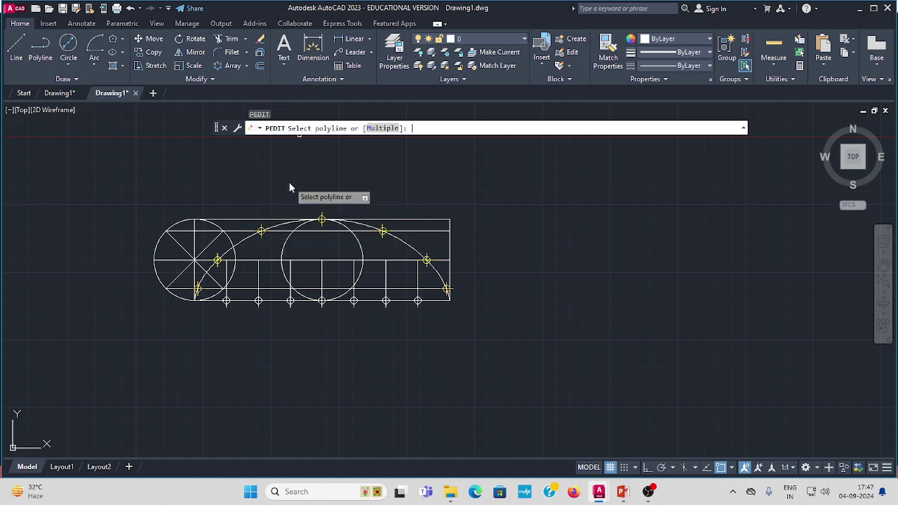
pyautogui.click(401, 241)
pyautogui.press('Return')
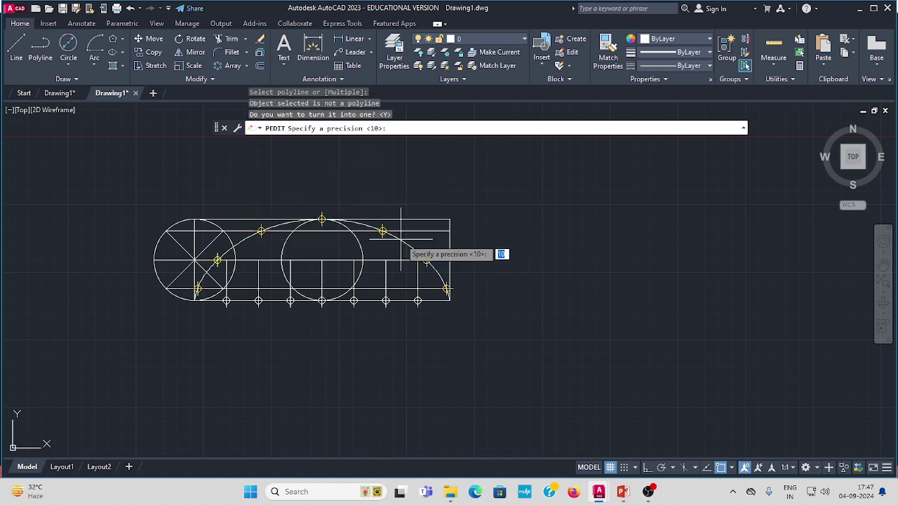
pyautogui.press('Return')
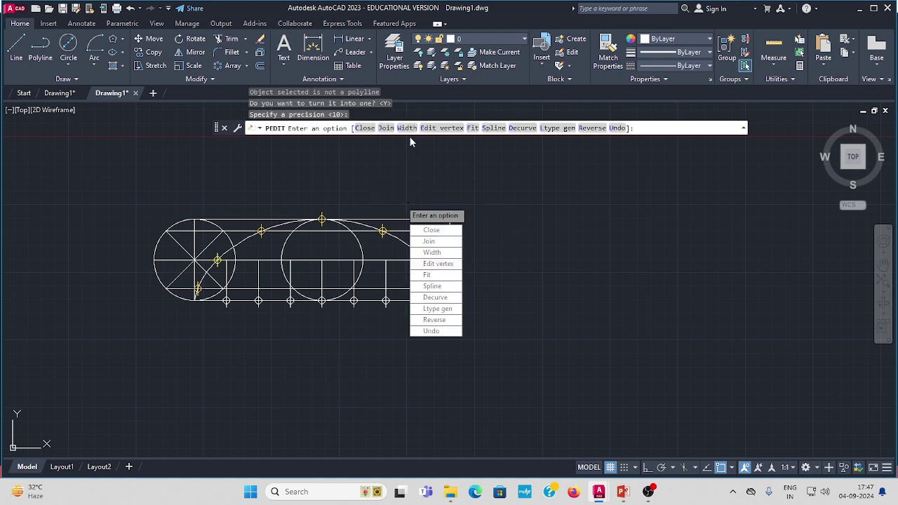
pyautogui.click(406, 128)
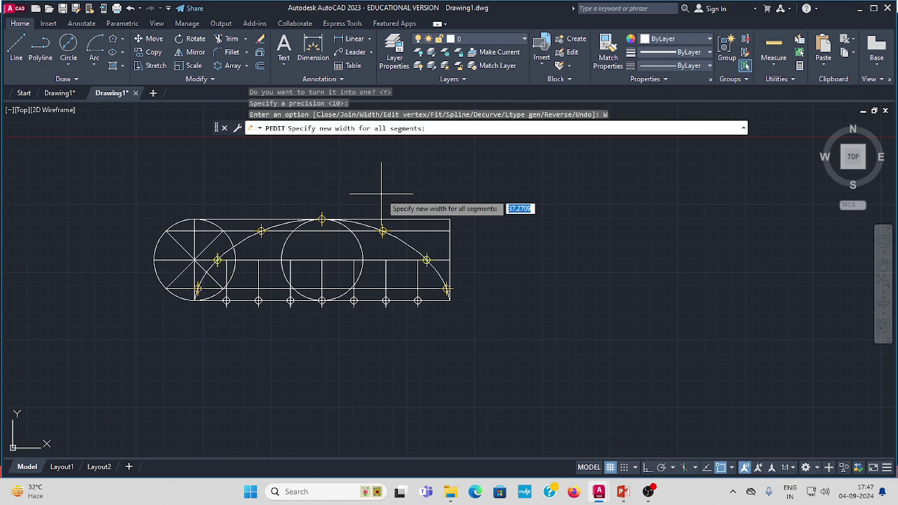
pyautogui.press('Return')
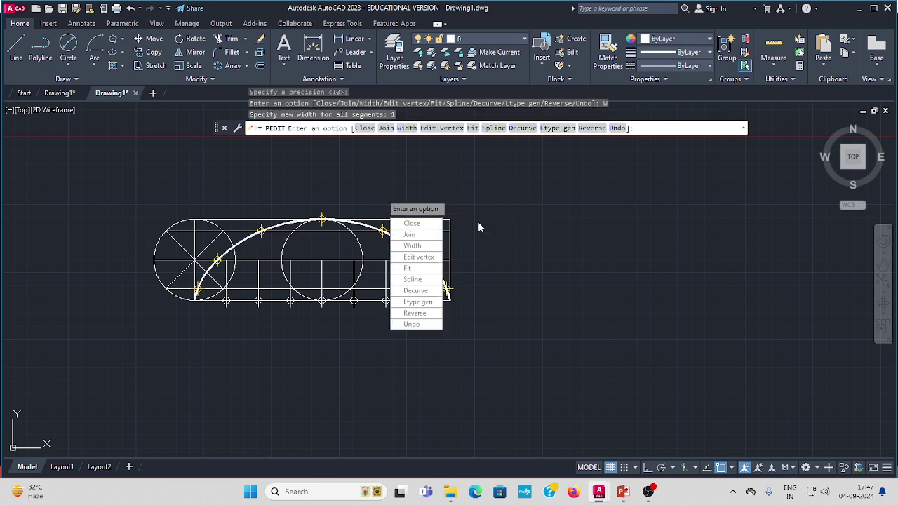
pyautogui.press('Escape')
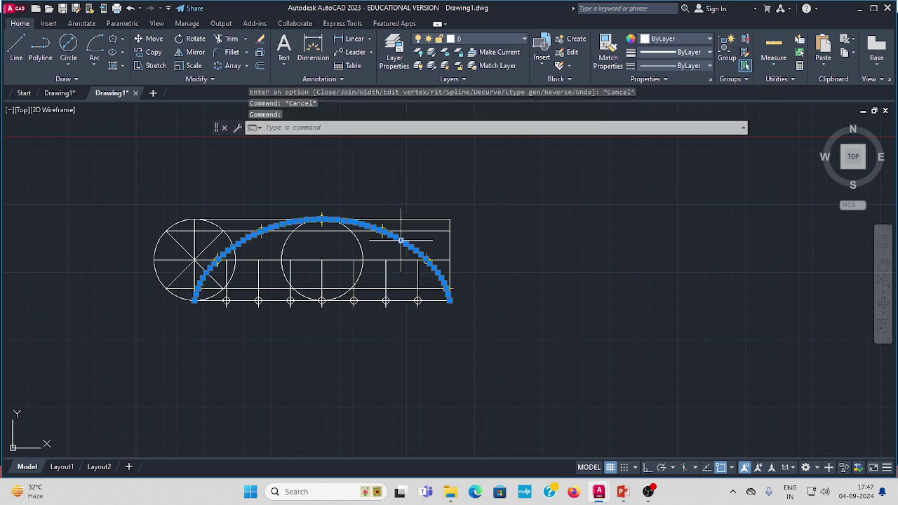
# Colour the thick locus curve red
pyautogui.click(709, 39)
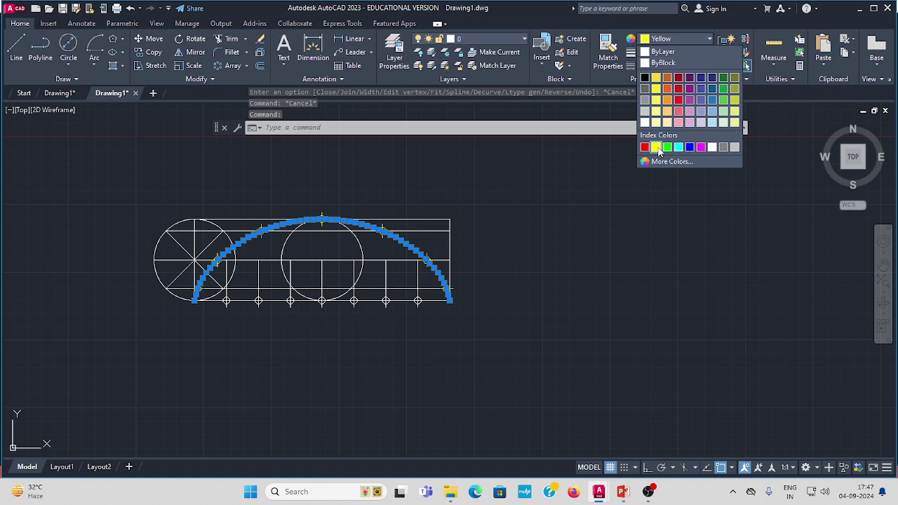
pyautogui.click(645, 146)
pyautogui.press('Escape')
pyautogui.press('Escape')
pyautogui.moveTo(381, 207); pyautogui.dragTo(300, 229, button='middle')
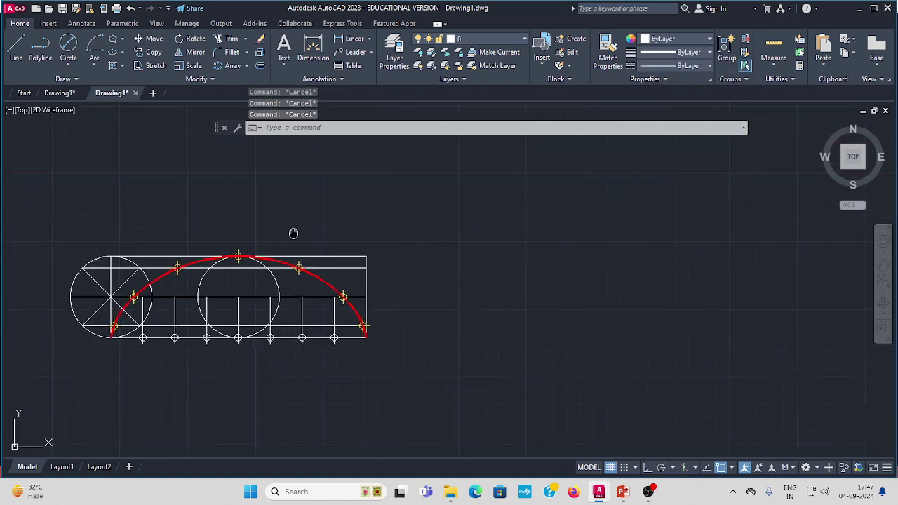
pyautogui.scroll(2, 297, 211)
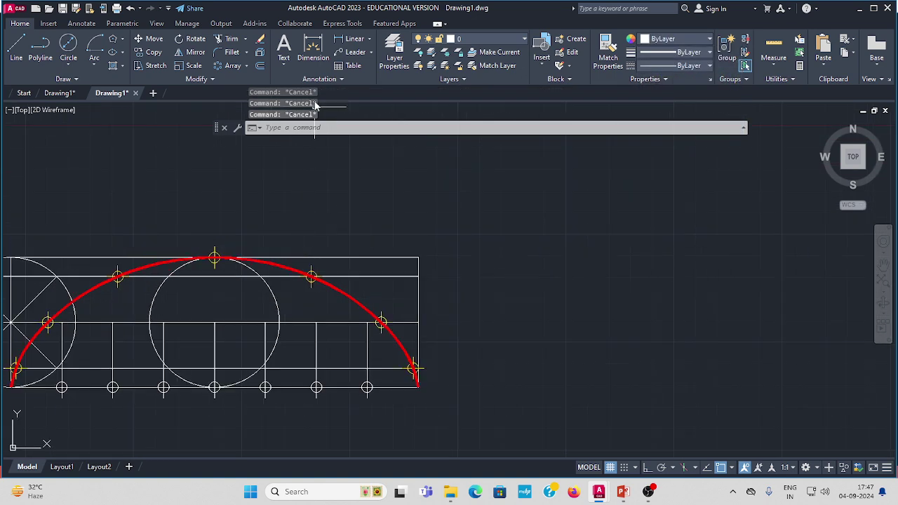
# Add a linear 60 height dimension on the right side of the drawing
pyautogui.click(371, 40)
pyautogui.click(364, 59)
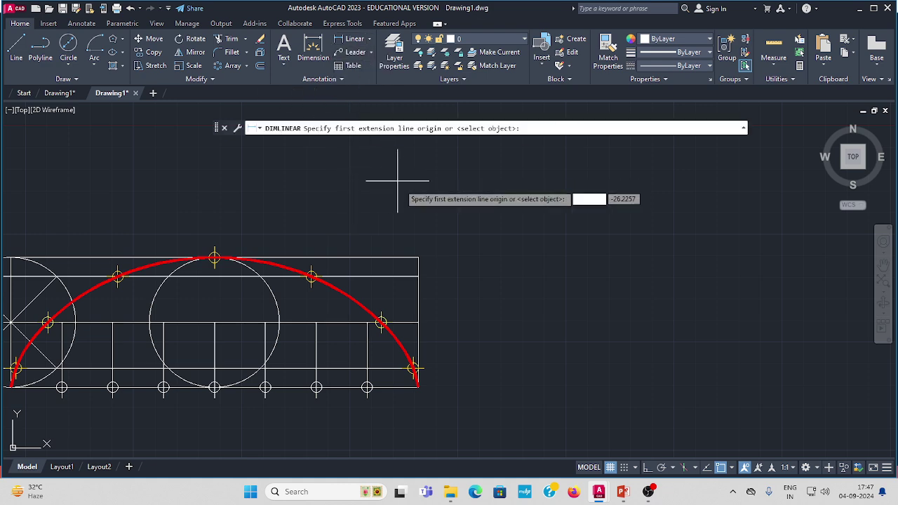
pyautogui.click(418, 258)
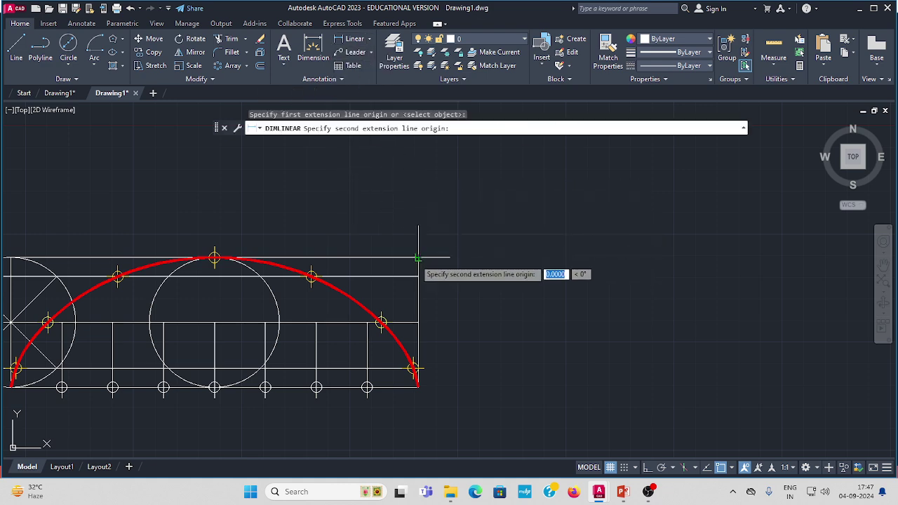
pyautogui.click(418, 386)
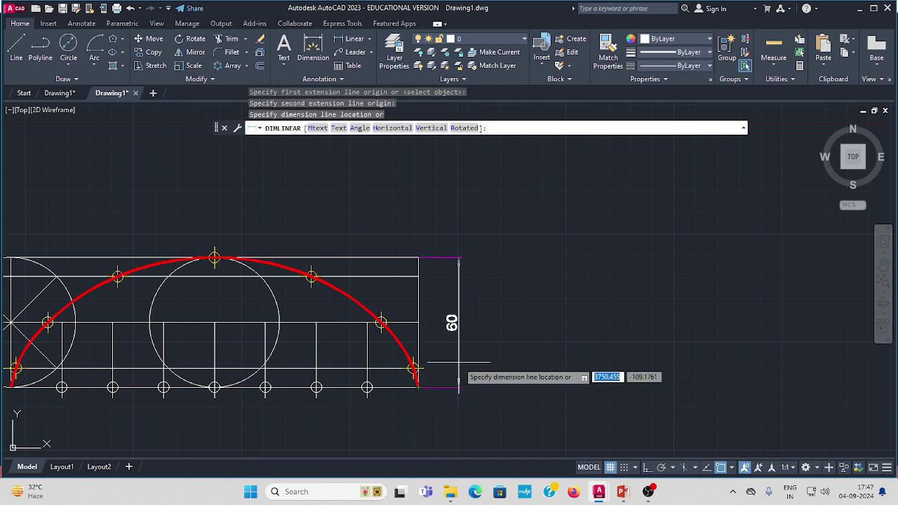
pyautogui.click(458, 364)
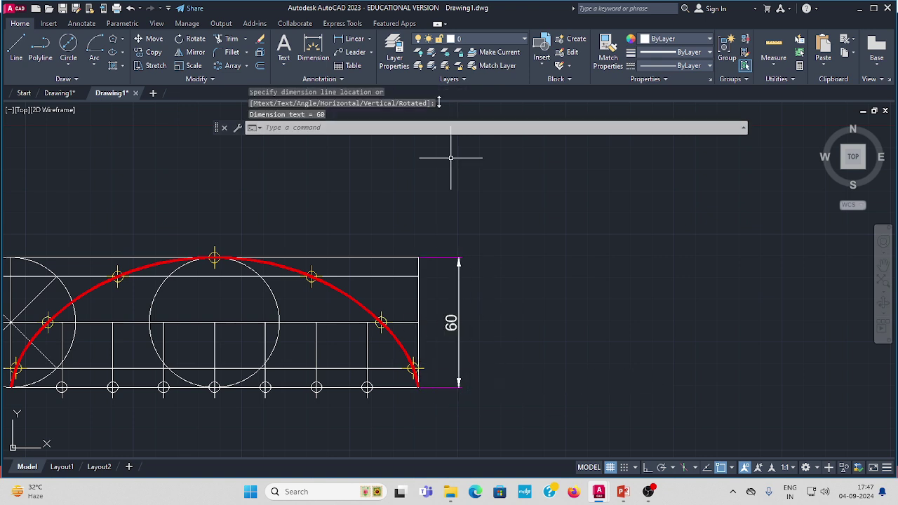
# Add a linear 188 dimension between the curve's lower-left and lower-right ends
pyautogui.click(370, 39)
pyautogui.click(359, 57)
pyautogui.scroll(-3, 222, 208)
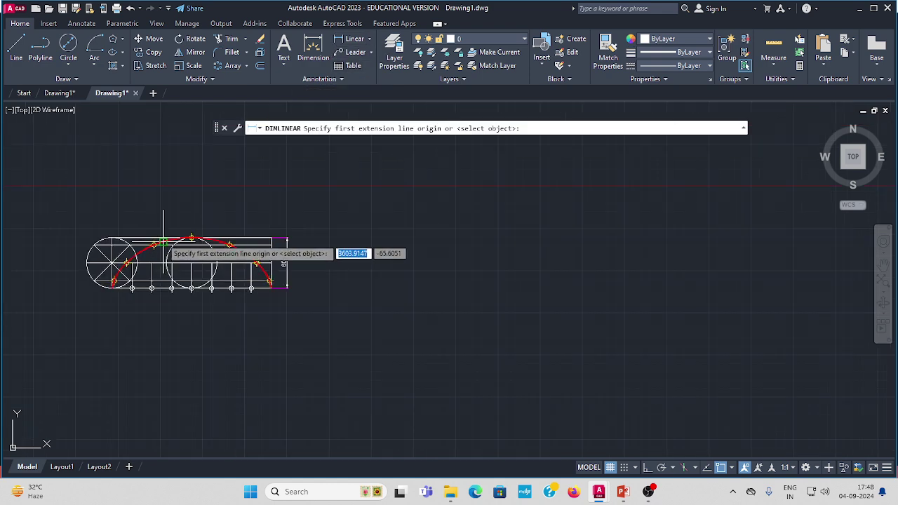
pyautogui.scroll(3, 172, 244)
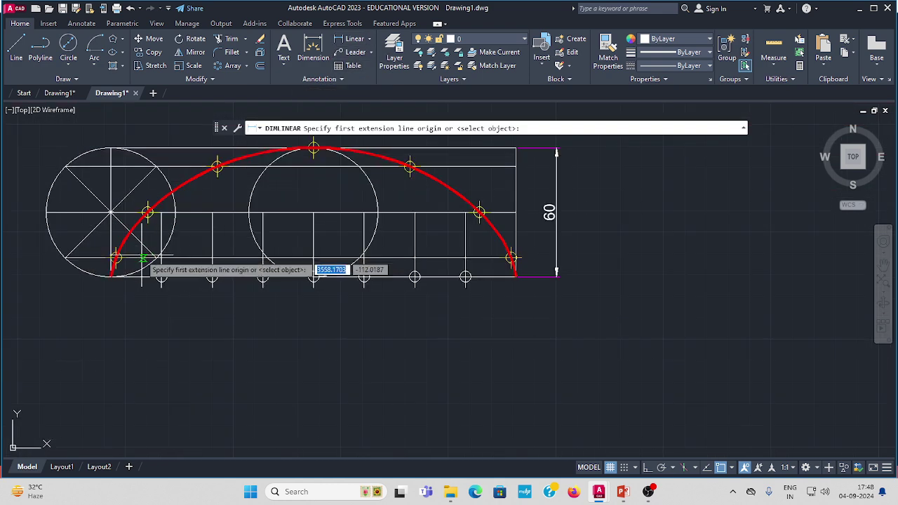
pyautogui.click(113, 277)
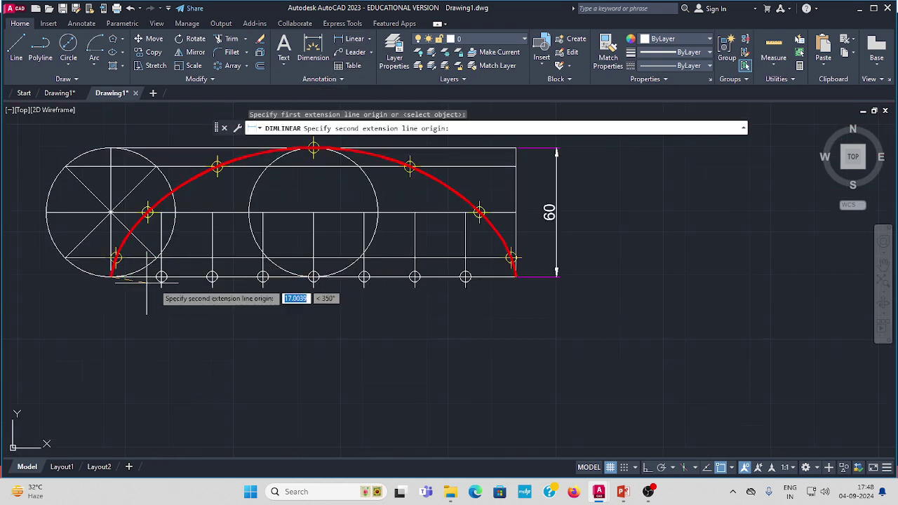
pyautogui.click(515, 275)
pyautogui.click(465, 328)
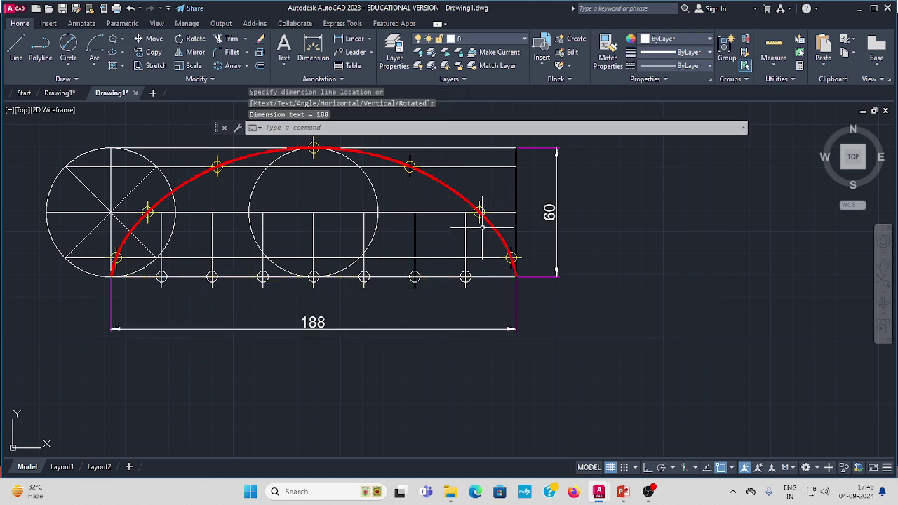
# Dimension the left rolling circle as Ø60, then bring OBS Studio to the front
pyautogui.click(371, 42)
pyautogui.click(355, 173)
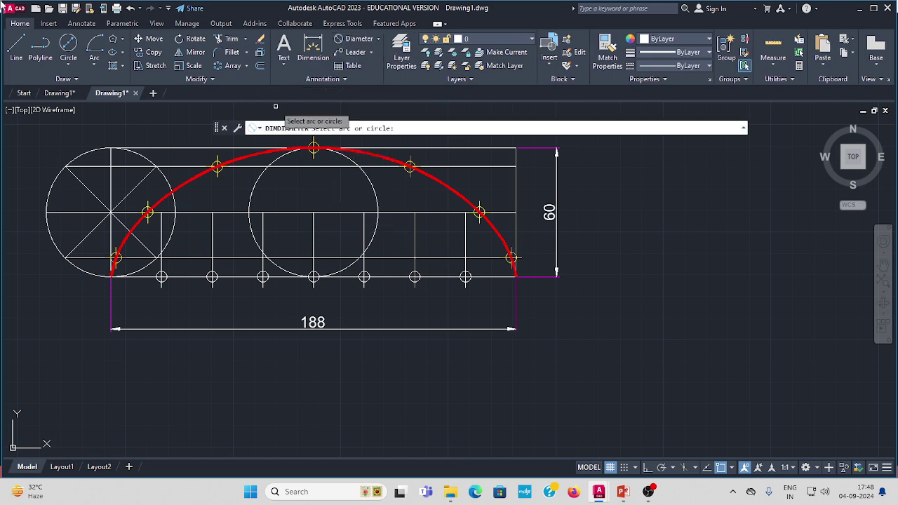
pyautogui.click(55, 178)
pyautogui.moveTo(43, 135); pyautogui.dragTo(70, 173, button='middle')
pyautogui.click(75, 169)
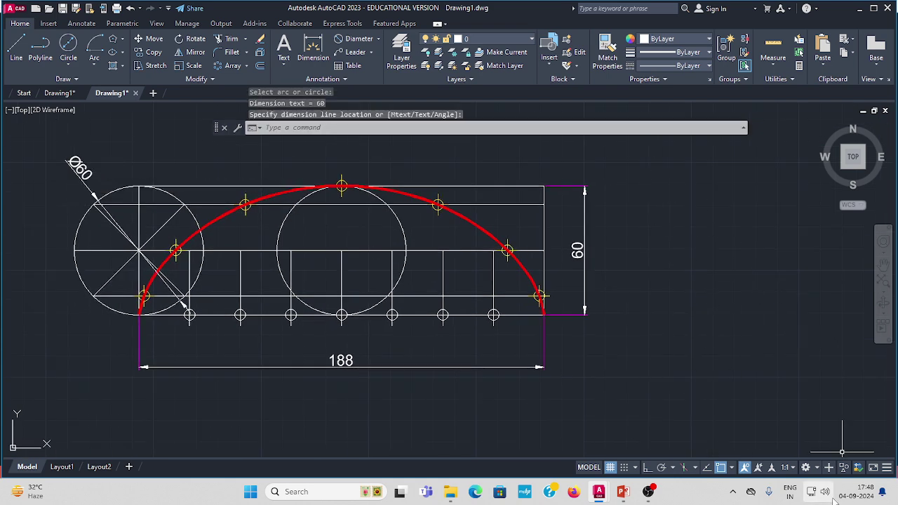
pyautogui.click(675, 438)
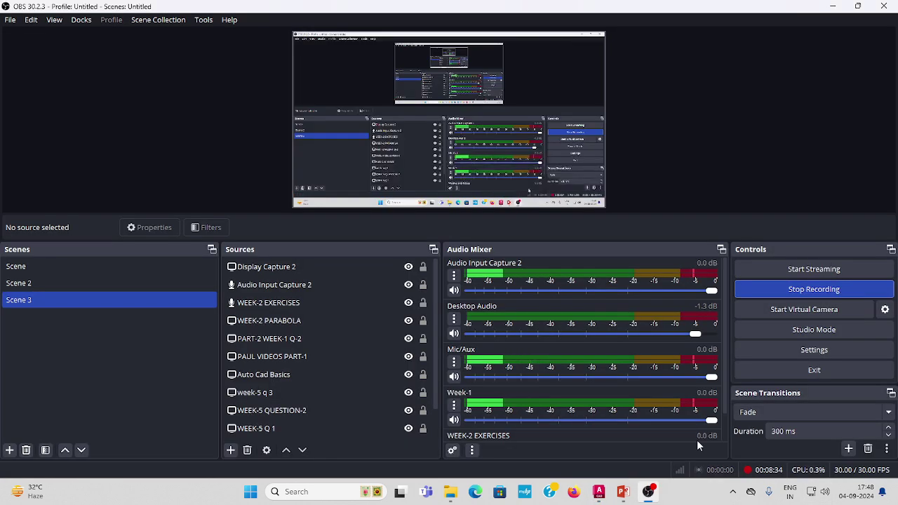